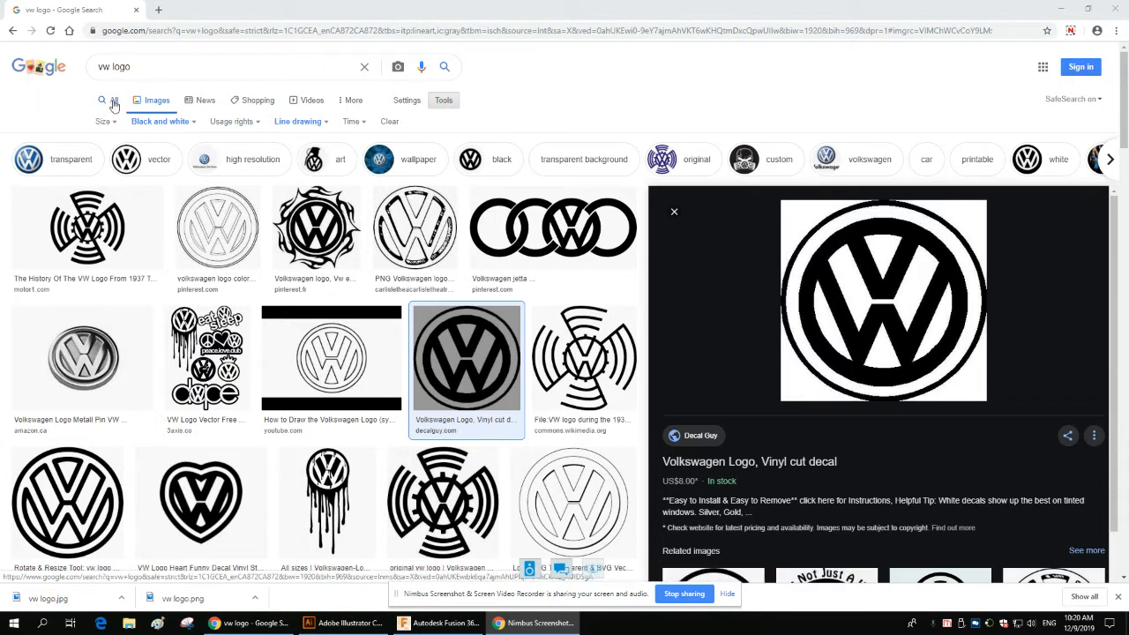
Examine the vw logo image search and its Black and white color and Line drawing type filters
{"action": "left_click_drag", "start_coordinate": [143, 67], "coordinate": [95, 72]}
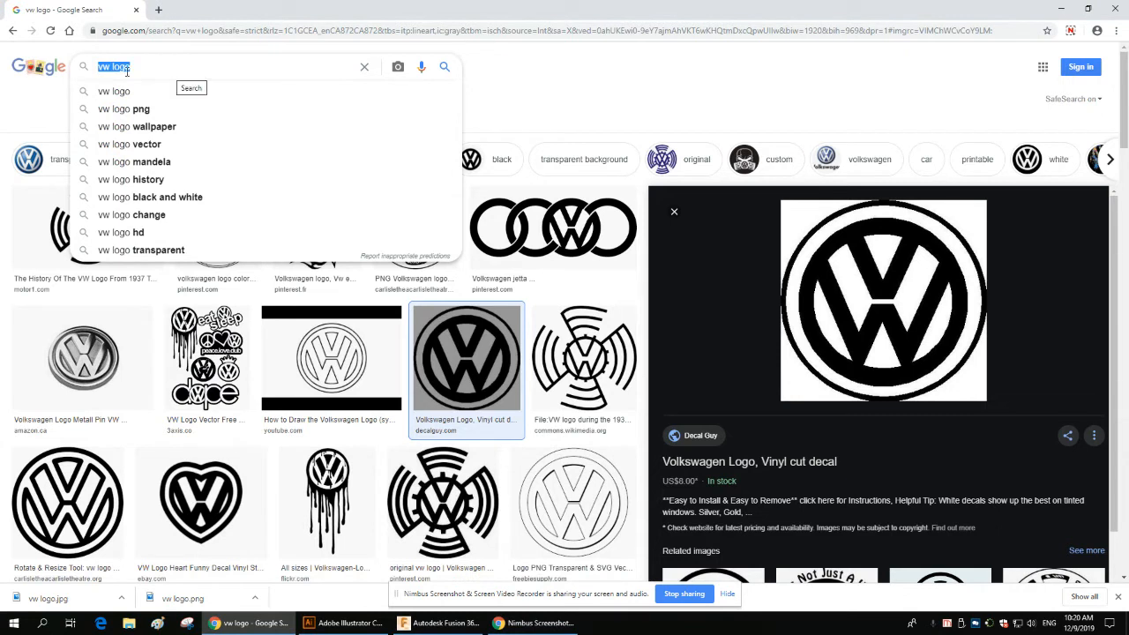
{"action": "left_click", "coordinate": [221, 75]}
{"action": "left_click", "coordinate": [578, 92]}
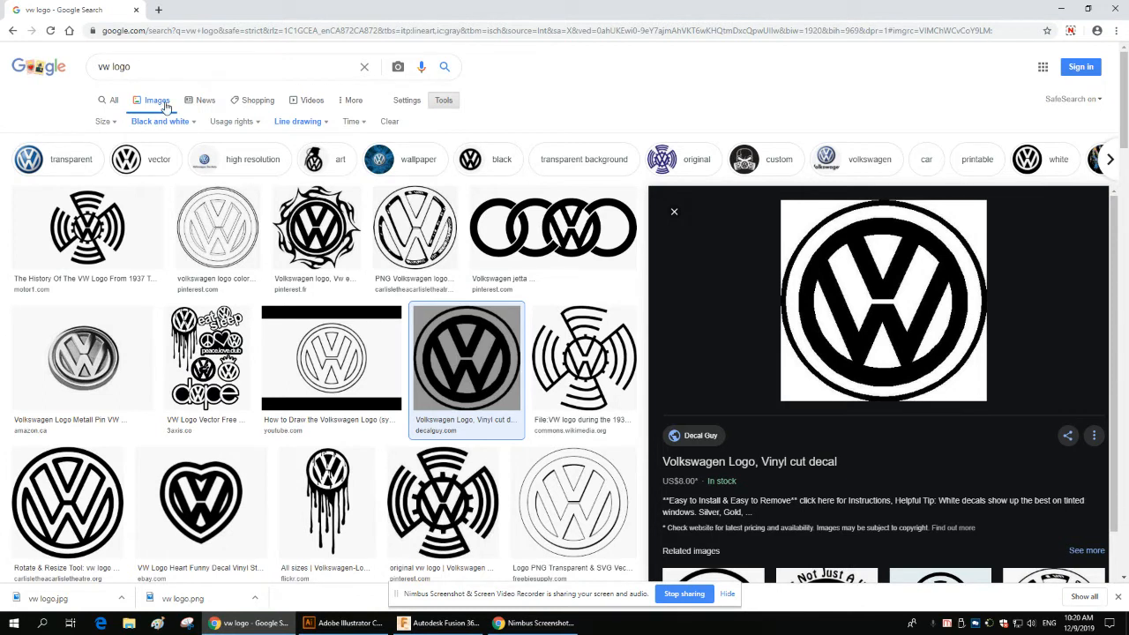
{"action": "left_click", "coordinate": [440, 103]}
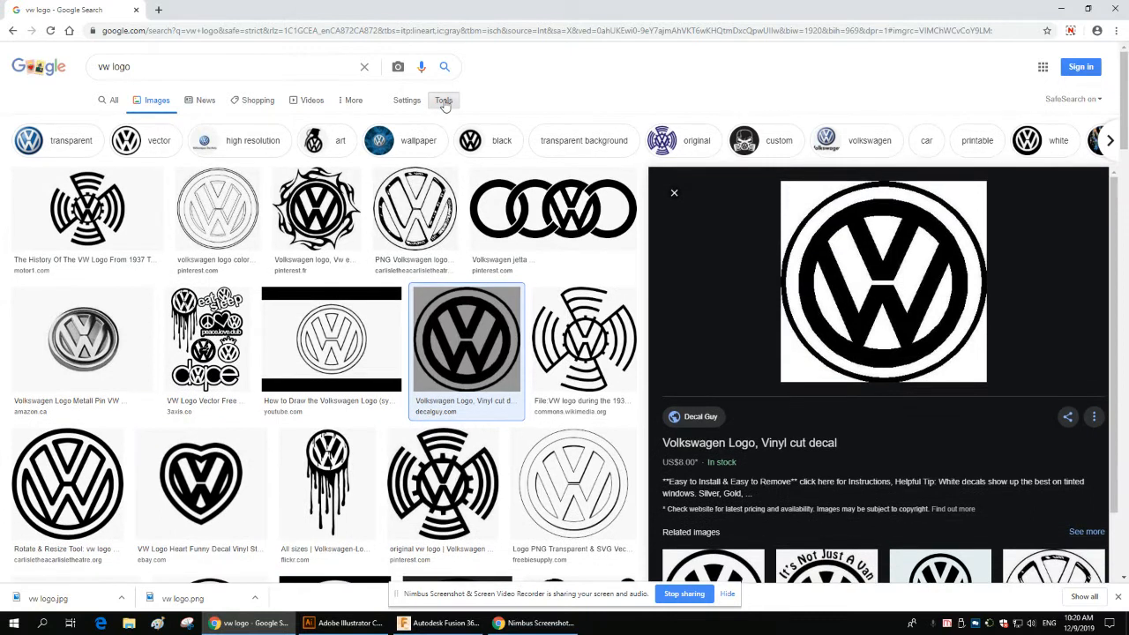
{"action": "left_click", "coordinate": [443, 101]}
{"action": "left_click", "coordinate": [326, 124]}
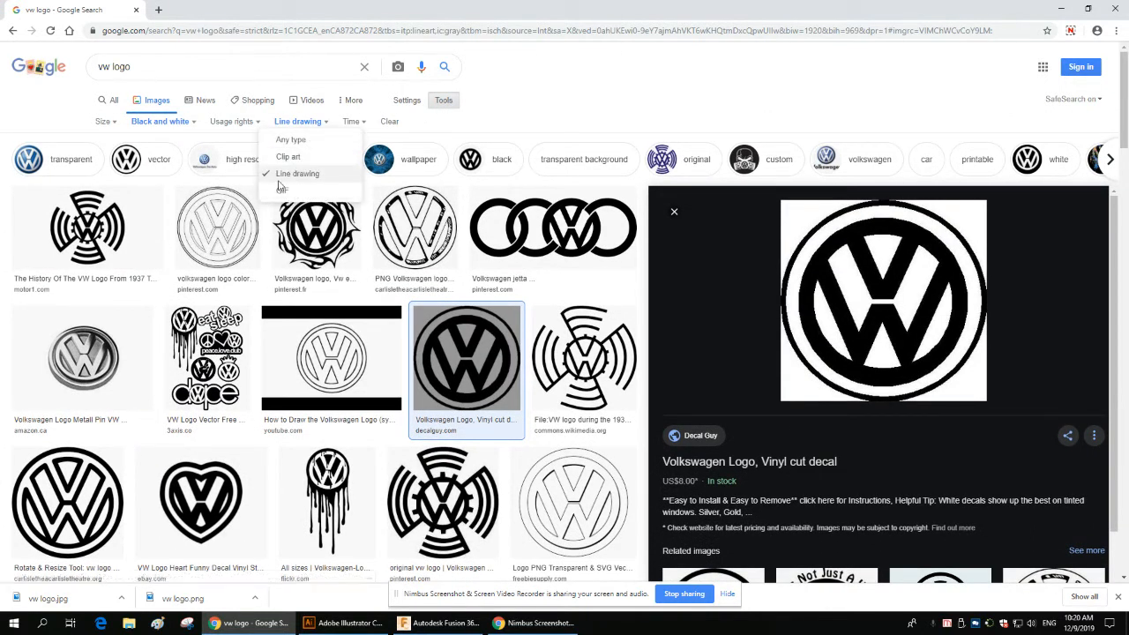
{"action": "left_click", "coordinate": [196, 125]}
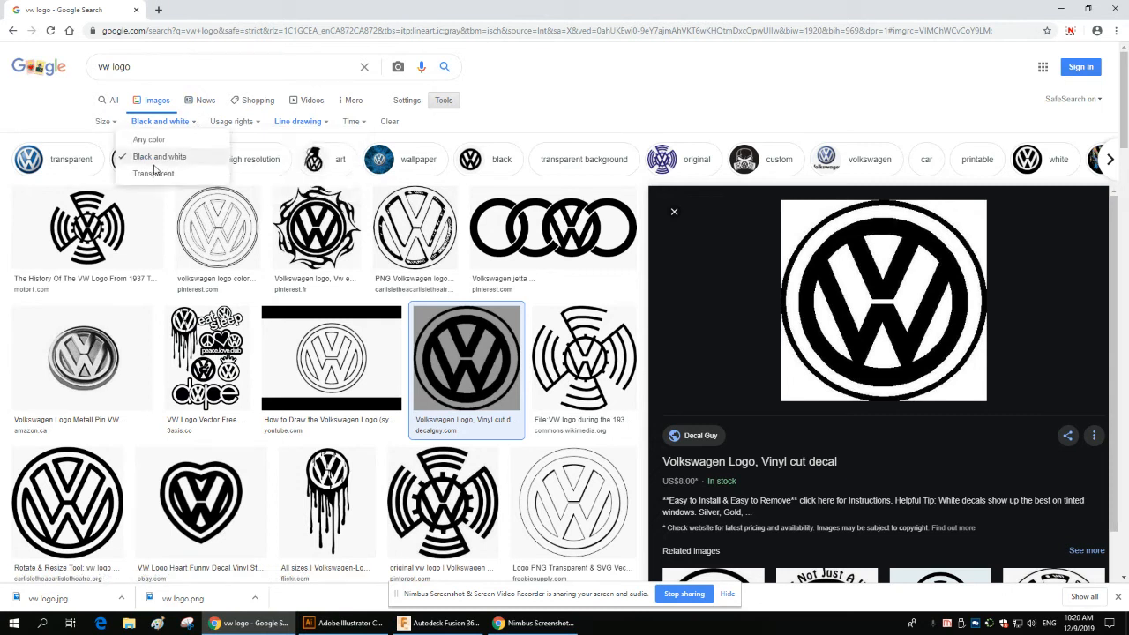
{"action": "left_click", "coordinate": [555, 100]}
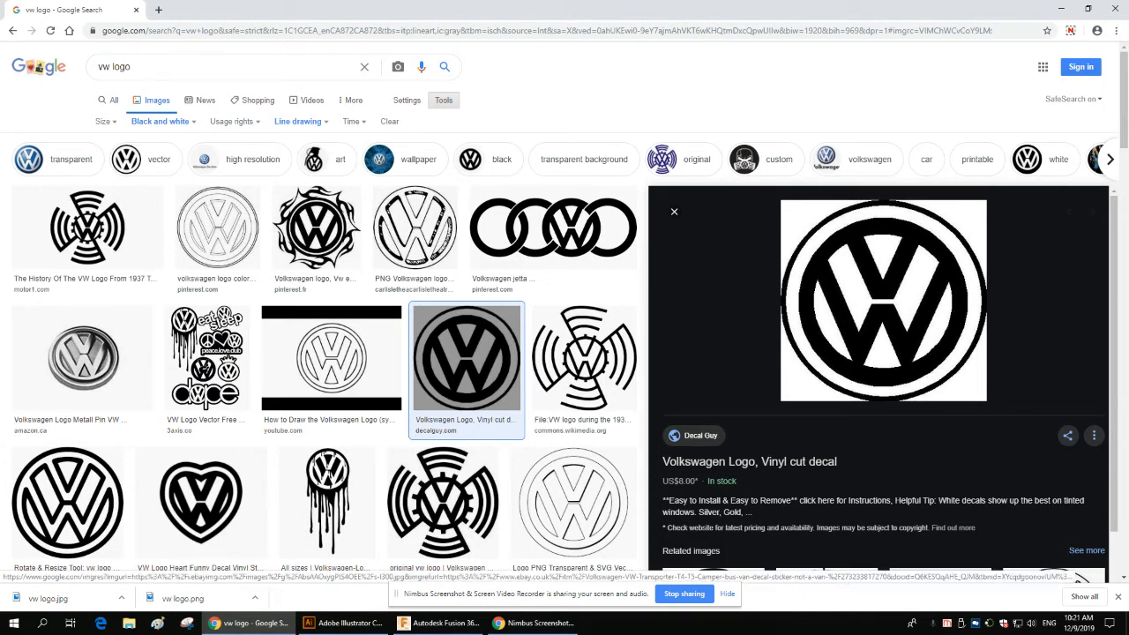
Switch to Autodesk Fusion 360 to view the box model, and from there to Adobe Illustrator
{"action": "left_click", "coordinate": [439, 623]}
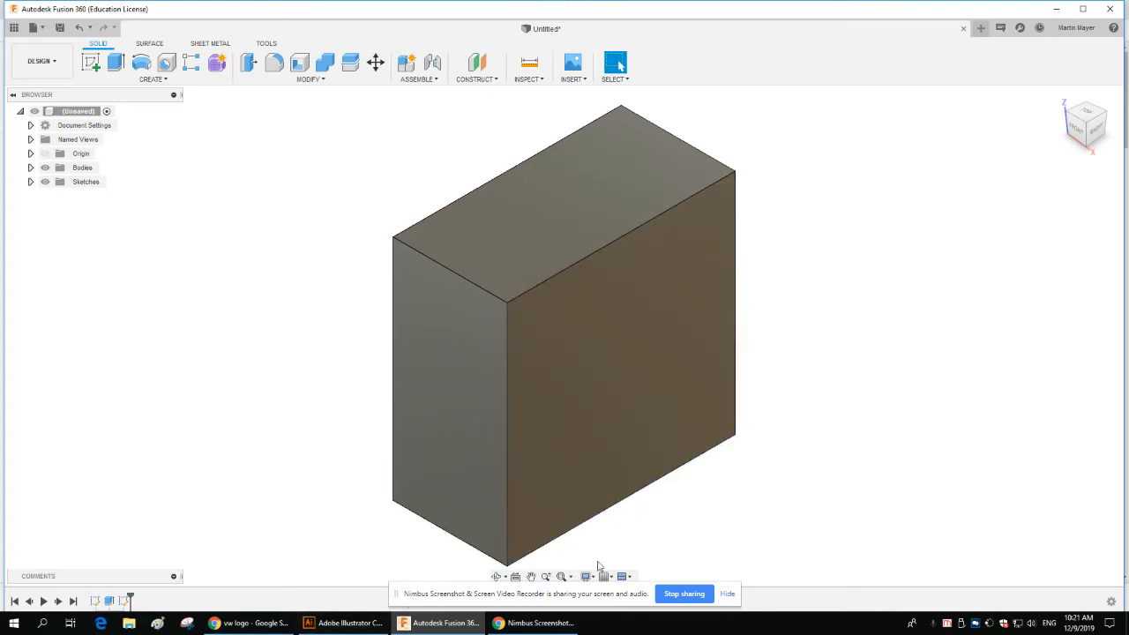
{"action": "mouse_move", "coordinate": [335, 629]}
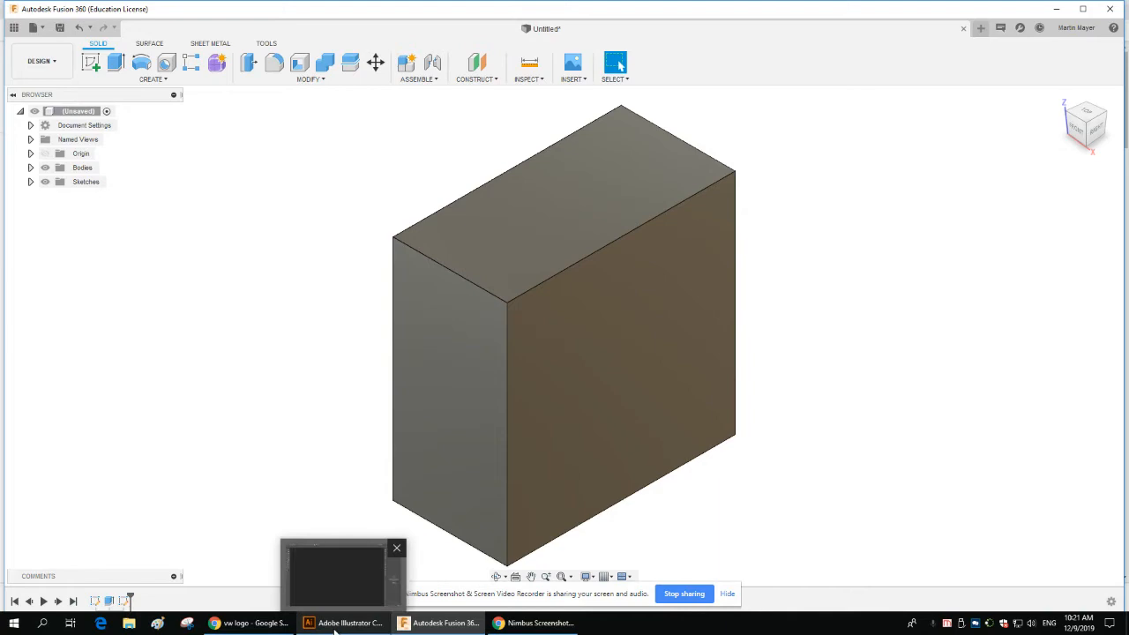
{"action": "left_click", "coordinate": [335, 630]}
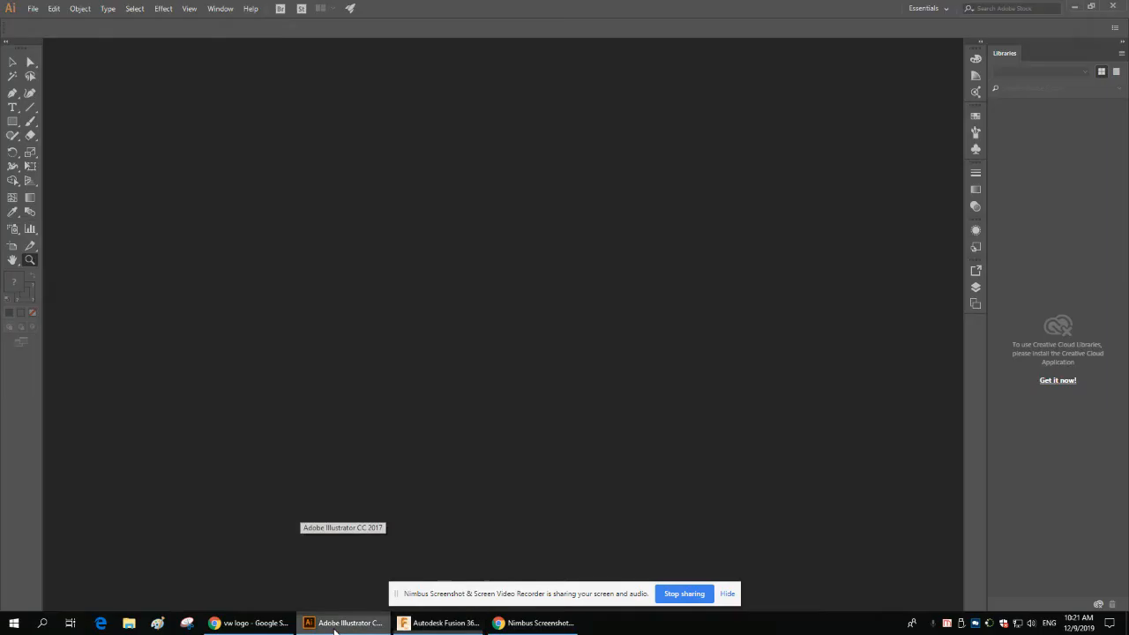
Locate Adobe Illustrator CC 2017 in the list of installed programs and return to the open Illustrator window
{"action": "left_click", "coordinate": [14, 623]}
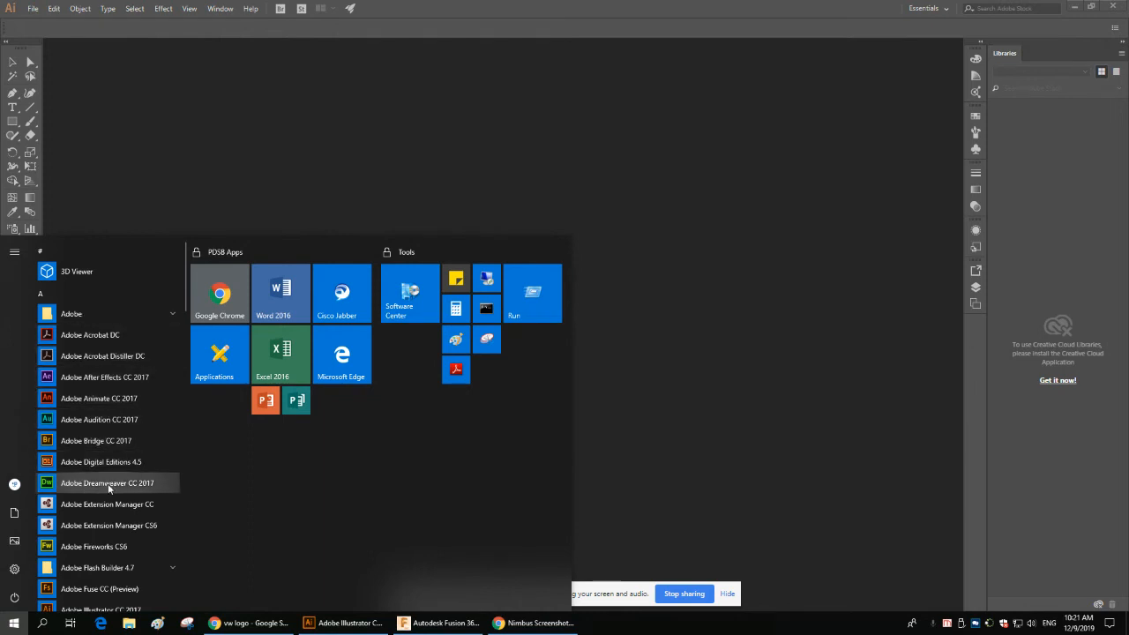
{"action": "scroll", "coordinate": [108, 483], "scroll_direction": "down", "scroll_amount": 2}
{"action": "scroll", "coordinate": [107, 484], "scroll_direction": "down", "scroll_amount": 5}
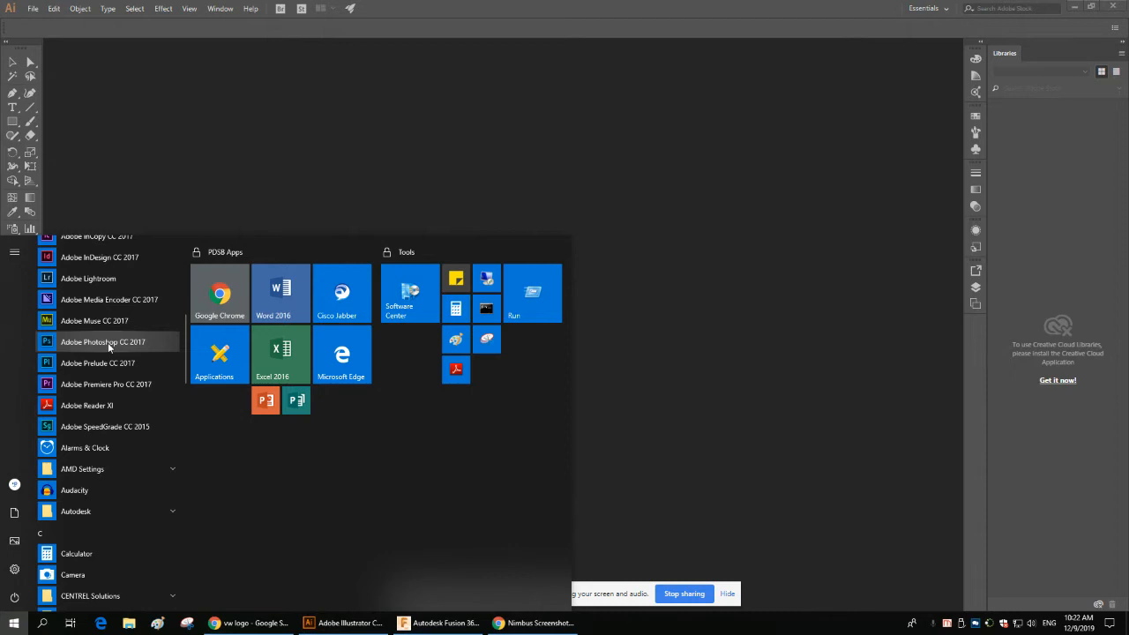
{"action": "scroll", "coordinate": [109, 343], "scroll_direction": "up", "scroll_amount": 1}
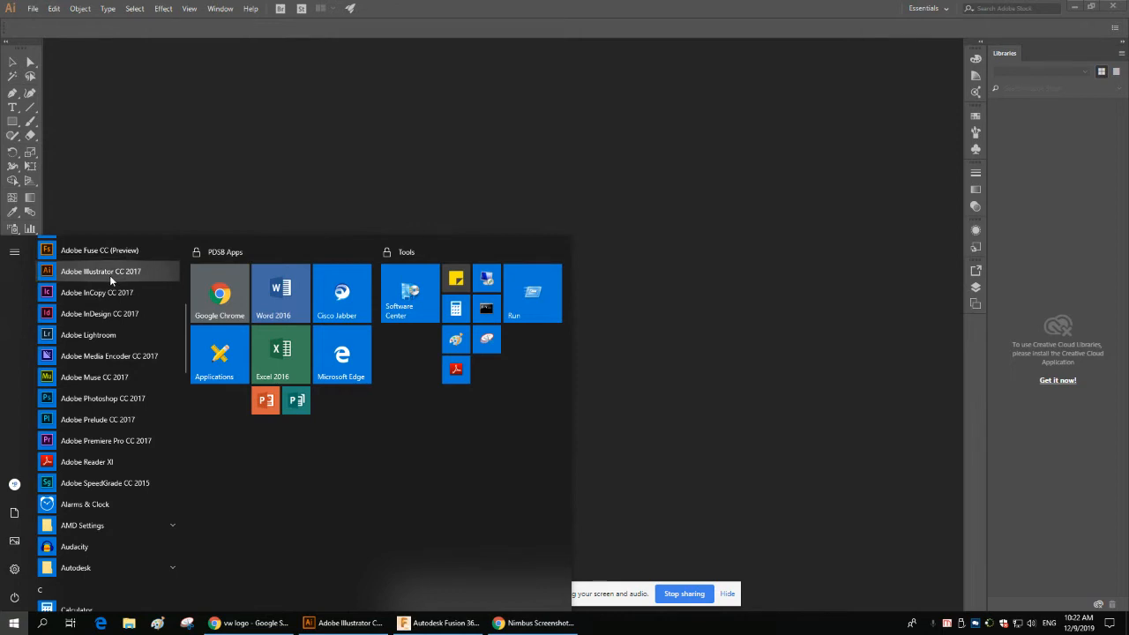
{"action": "left_click", "coordinate": [351, 627]}
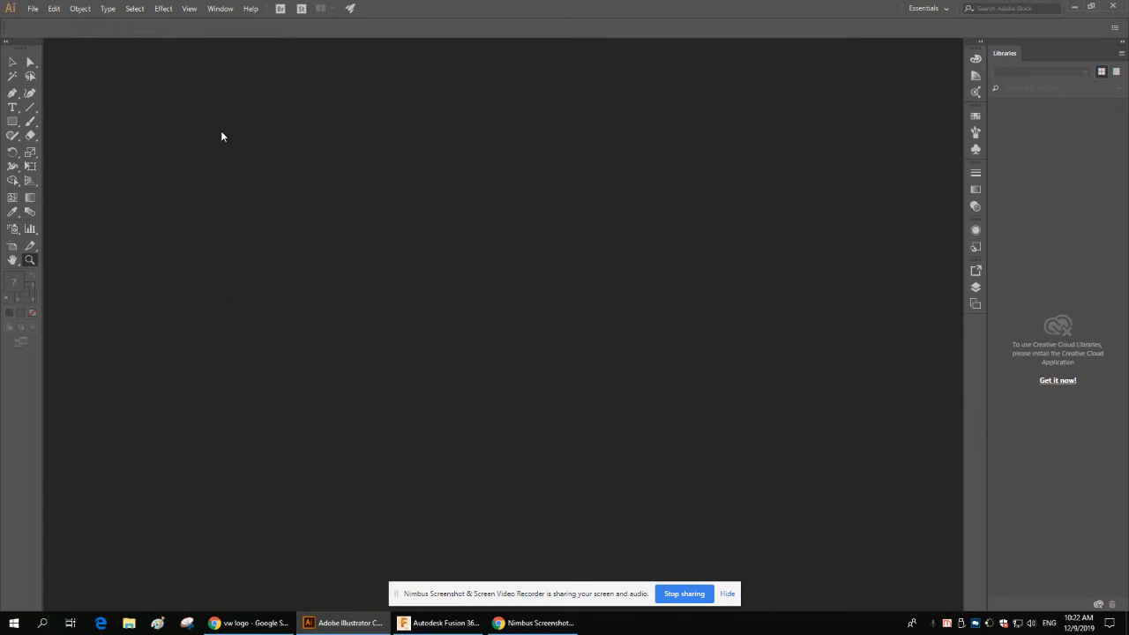
Create a new blank document from the A4 print preset
{"action": "left_click", "coordinate": [33, 9]}
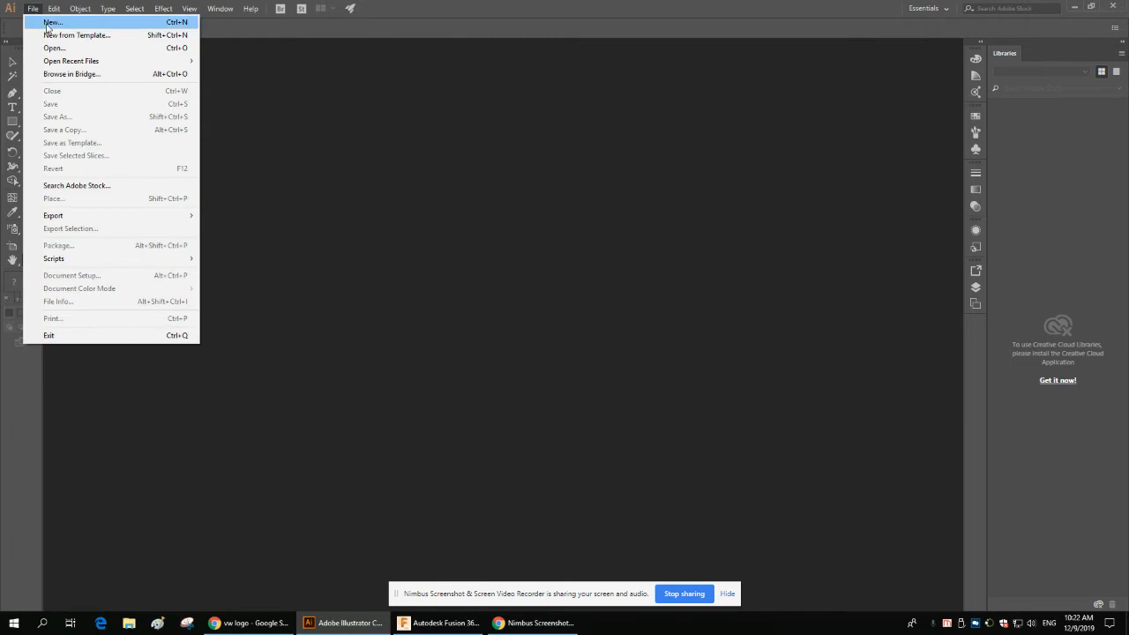
{"action": "left_click", "coordinate": [51, 22]}
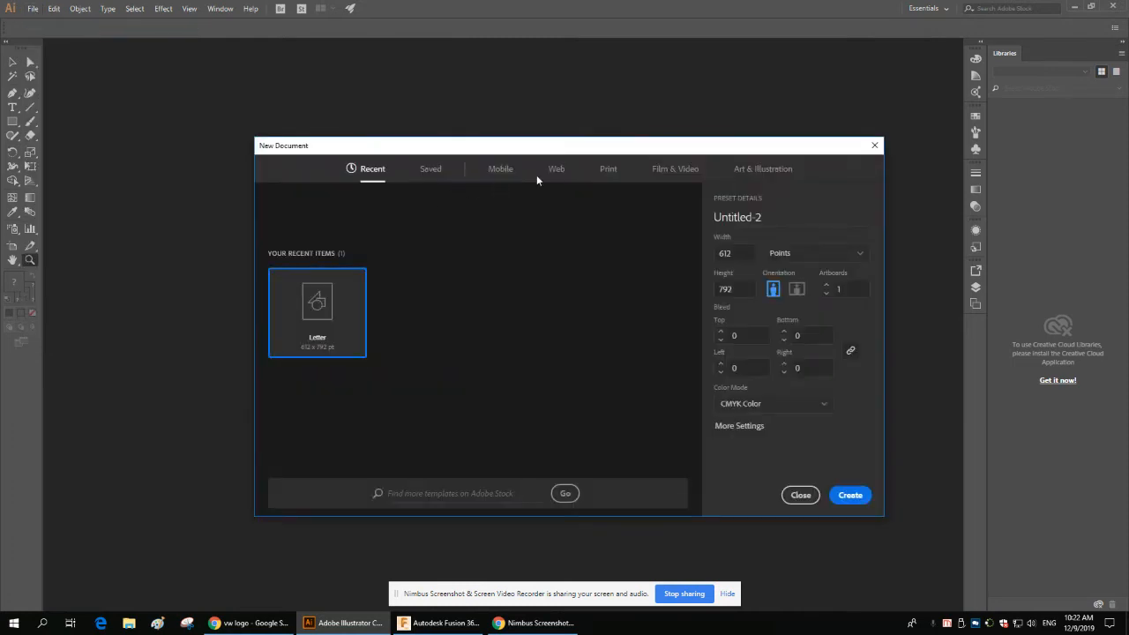
{"action": "left_click", "coordinate": [608, 170]}
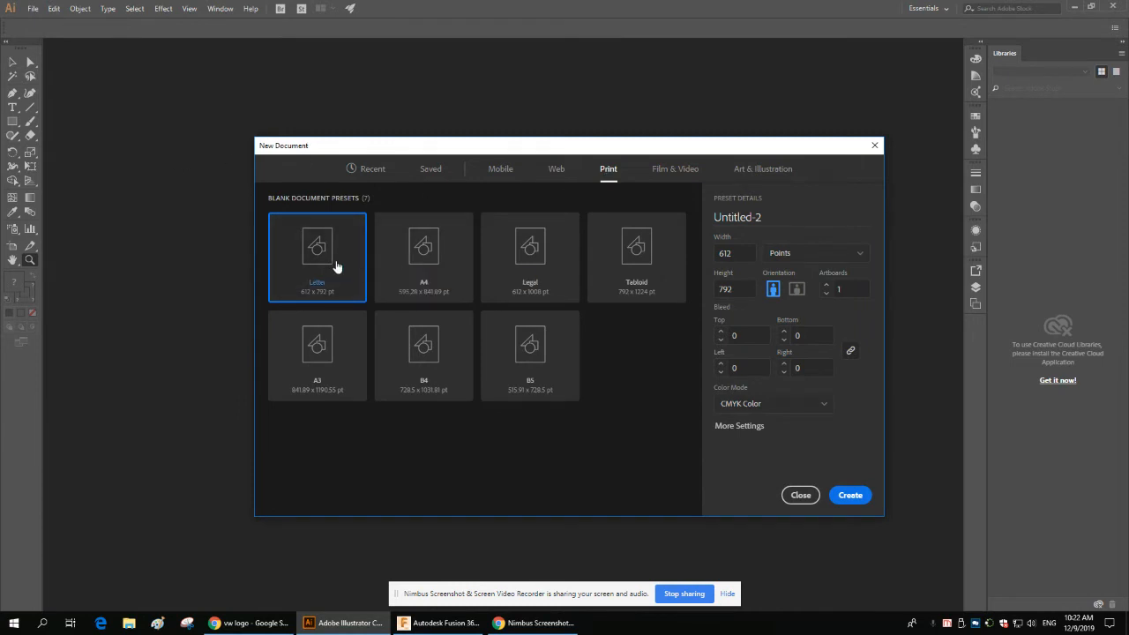
{"action": "left_click", "coordinate": [428, 260]}
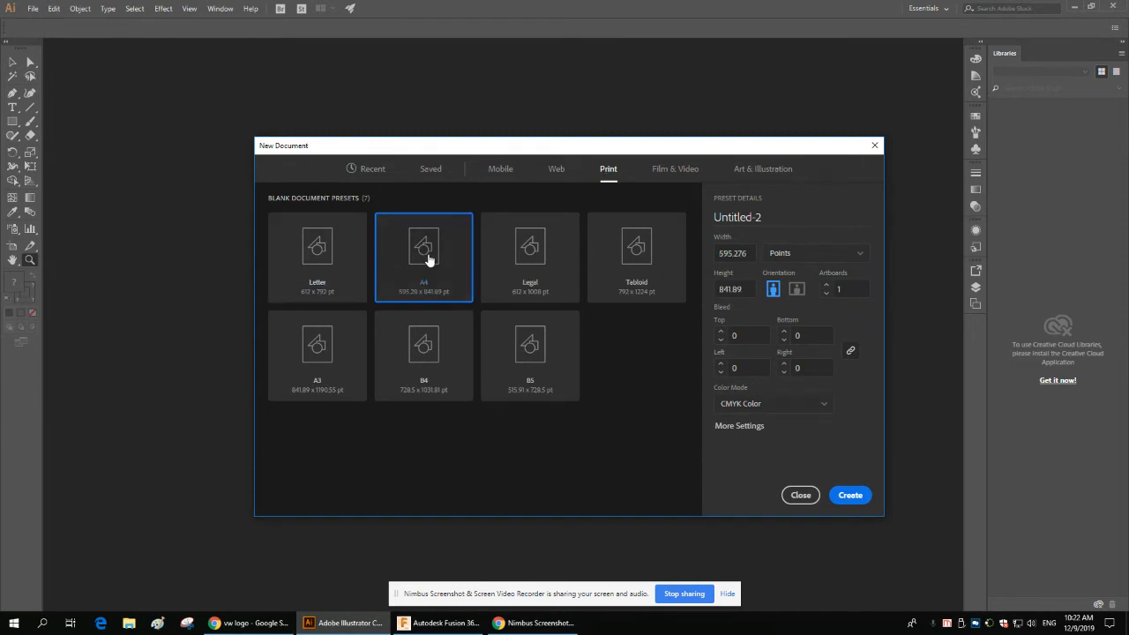
{"action": "left_click", "coordinate": [851, 496]}
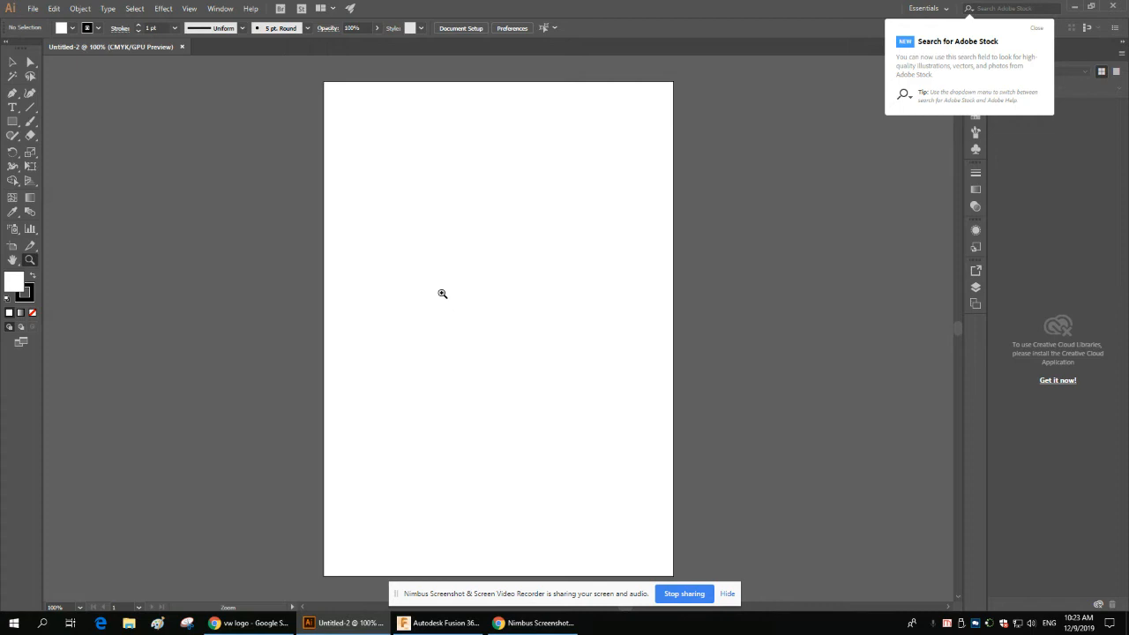
Place the image vw logo.jpg in the upper middle part of the A4 artboard
{"action": "left_click", "coordinate": [32, 9]}
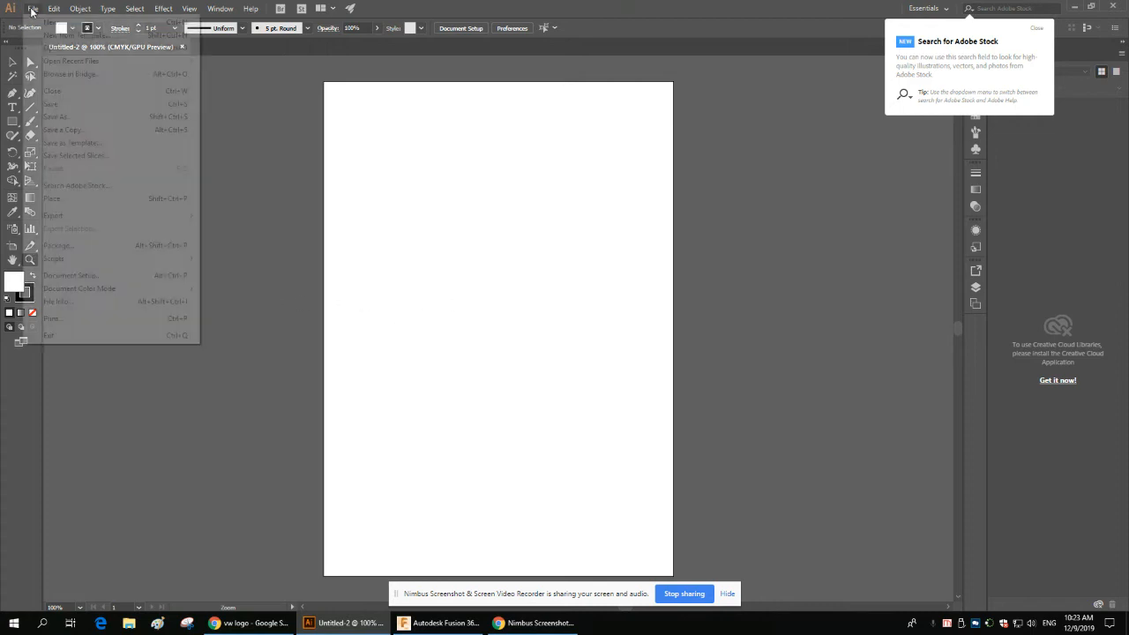
{"action": "left_click", "coordinate": [83, 203]}
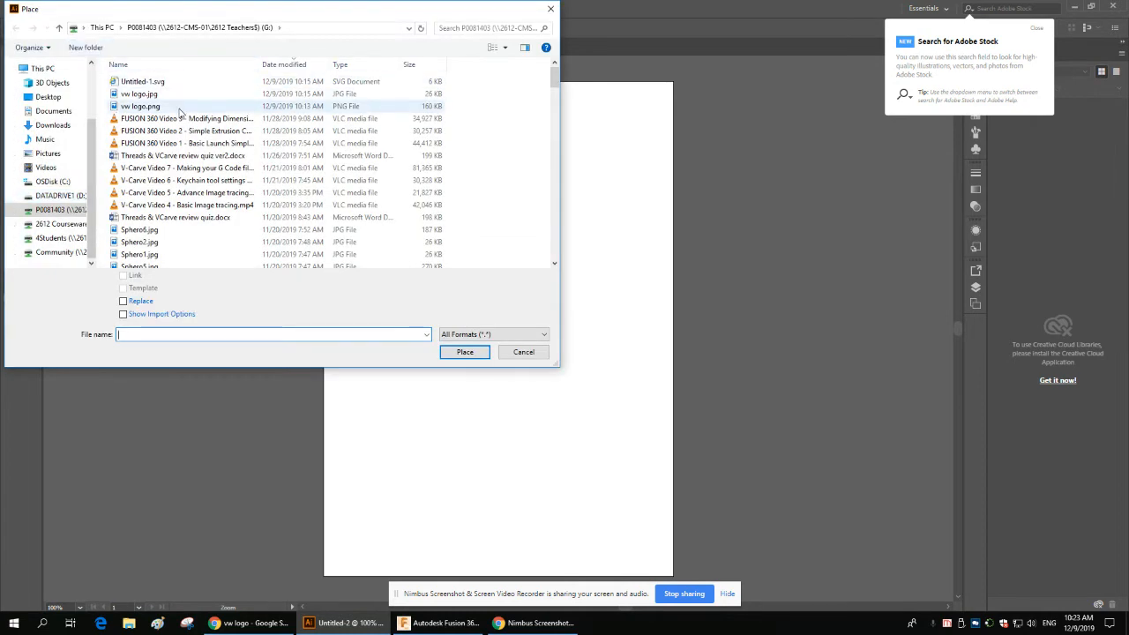
{"action": "left_click", "coordinate": [134, 95]}
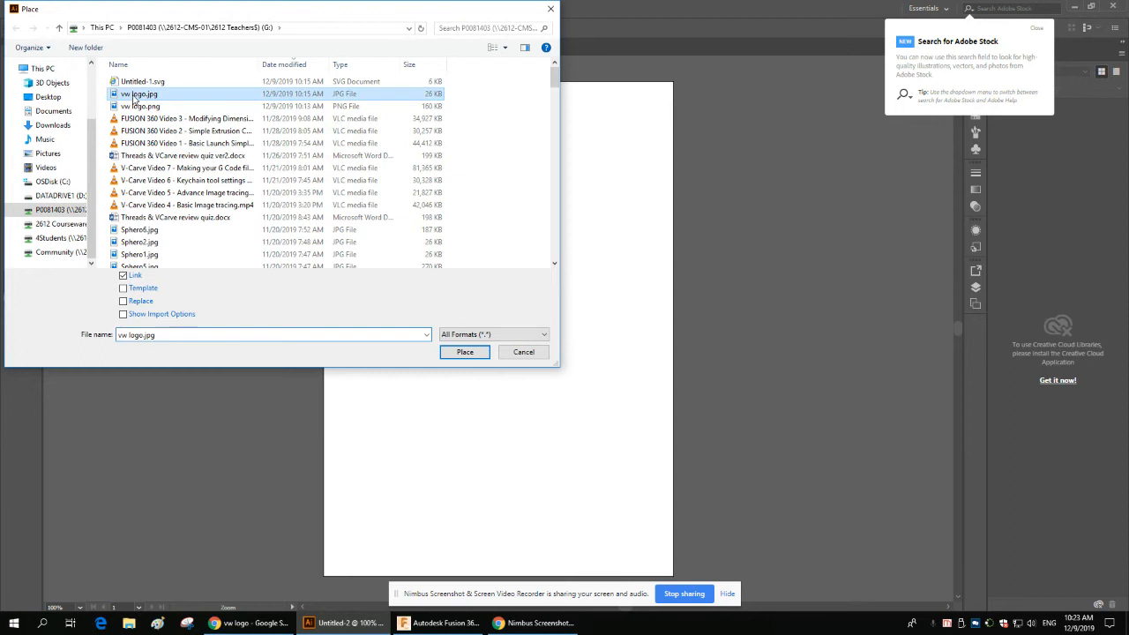
{"action": "left_click", "coordinate": [466, 353]}
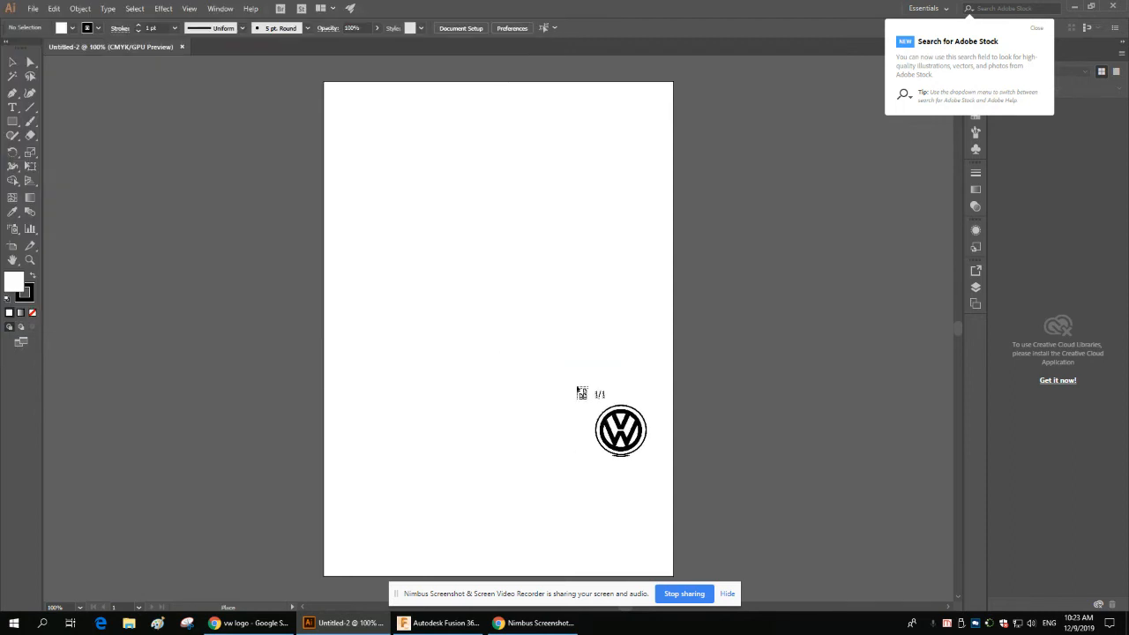
{"action": "left_click", "coordinate": [404, 176]}
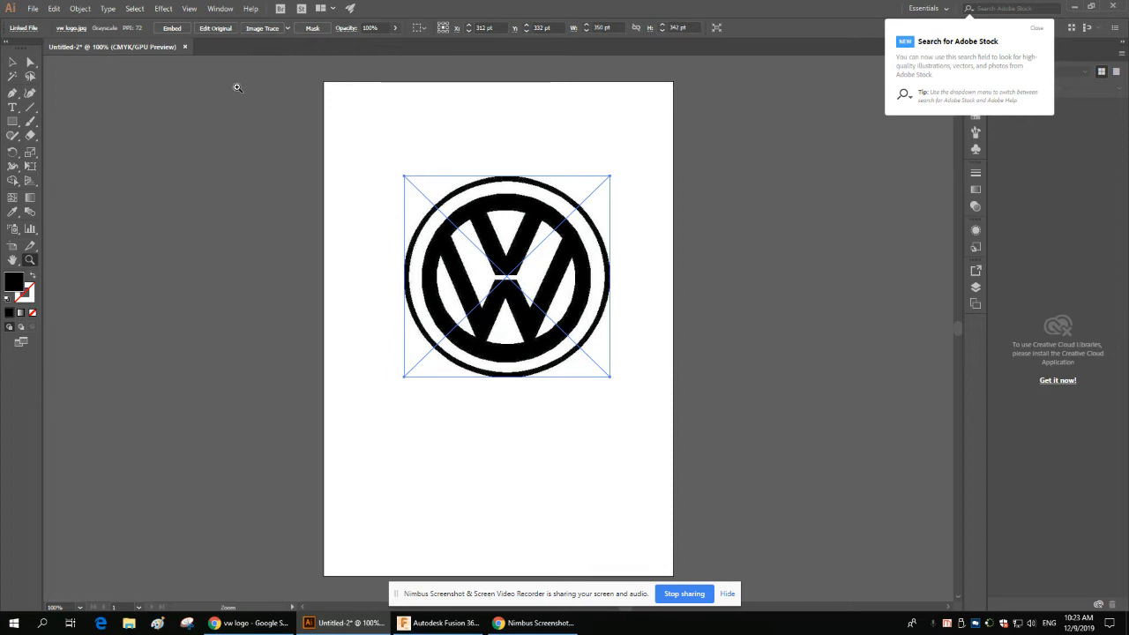
Embed the placed logo image and convert it into vector paths with Image Trace and Expand
{"action": "left_click", "coordinate": [174, 29]}
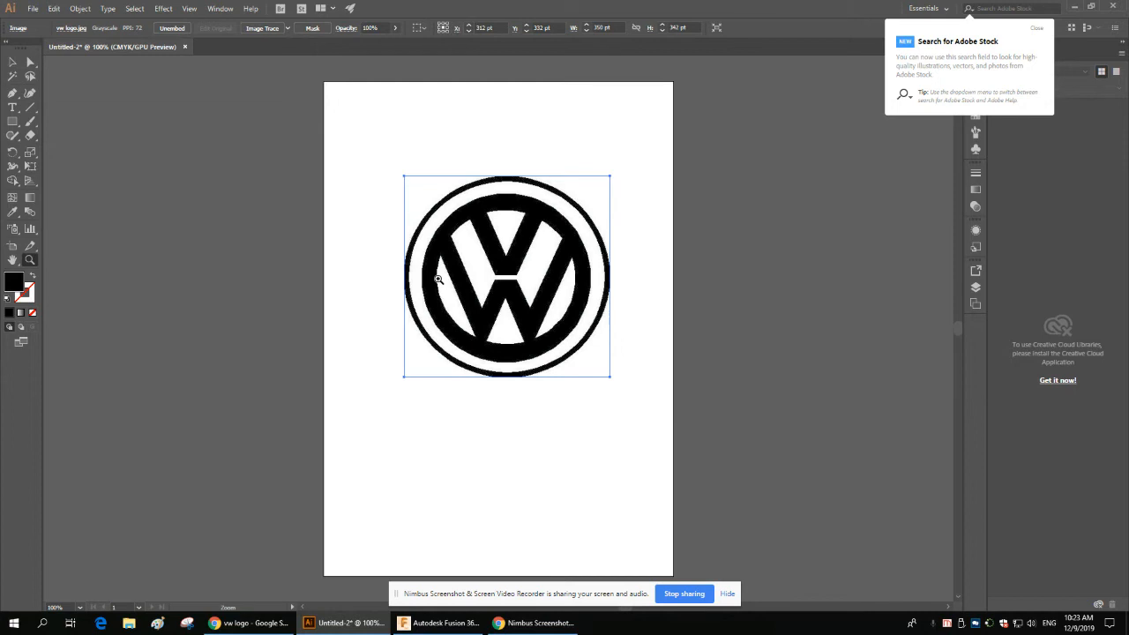
{"action": "left_click", "coordinate": [263, 29]}
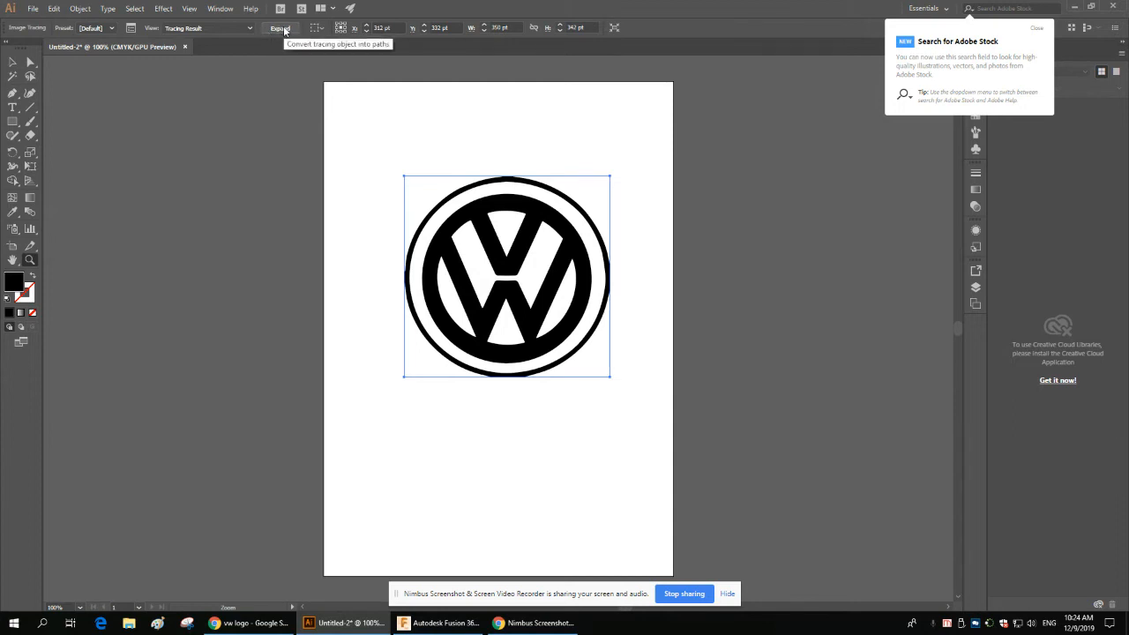
{"action": "left_click", "coordinate": [280, 29]}
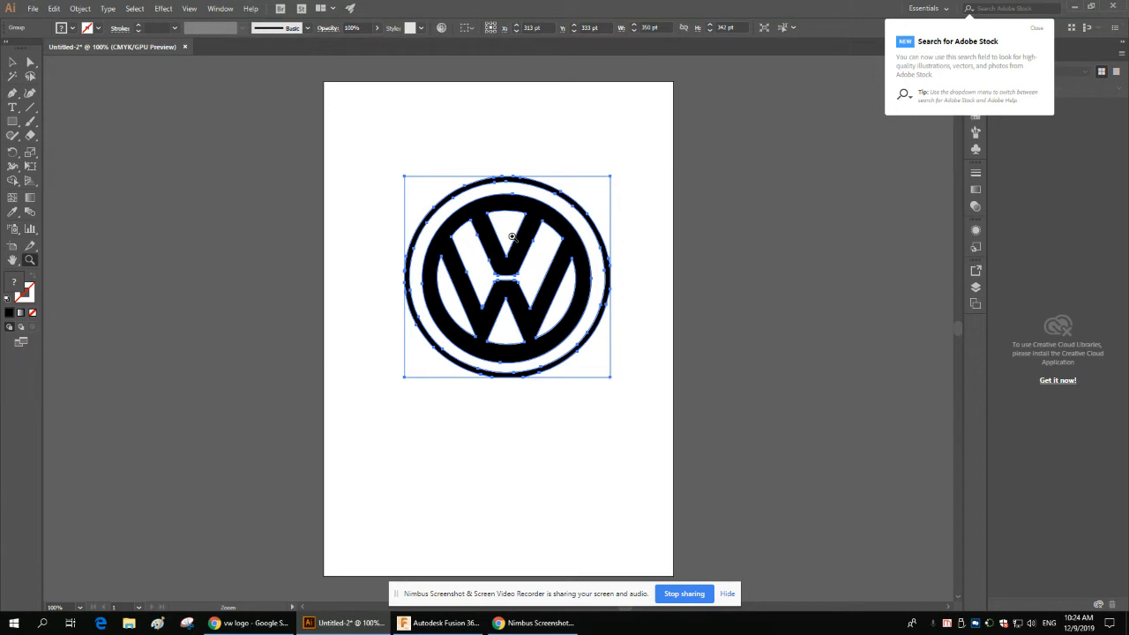
Export the traced logo in SVG format under the file name VW vector file, accepting the offered SVG options
{"action": "left_click", "coordinate": [36, 13]}
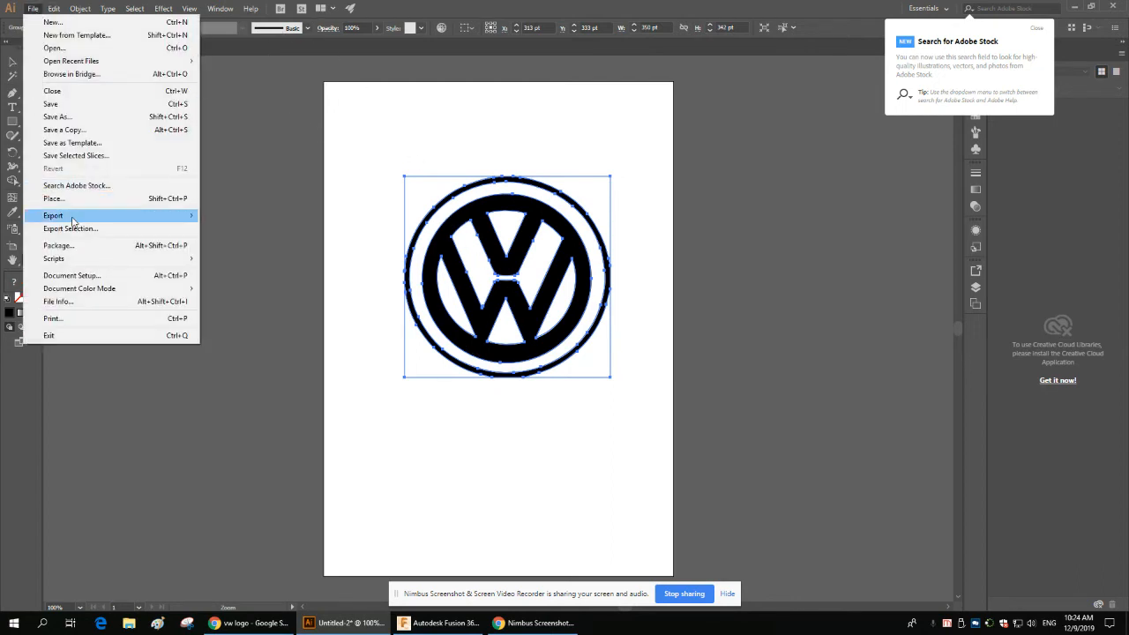
{"action": "mouse_move", "coordinate": [74, 221]}
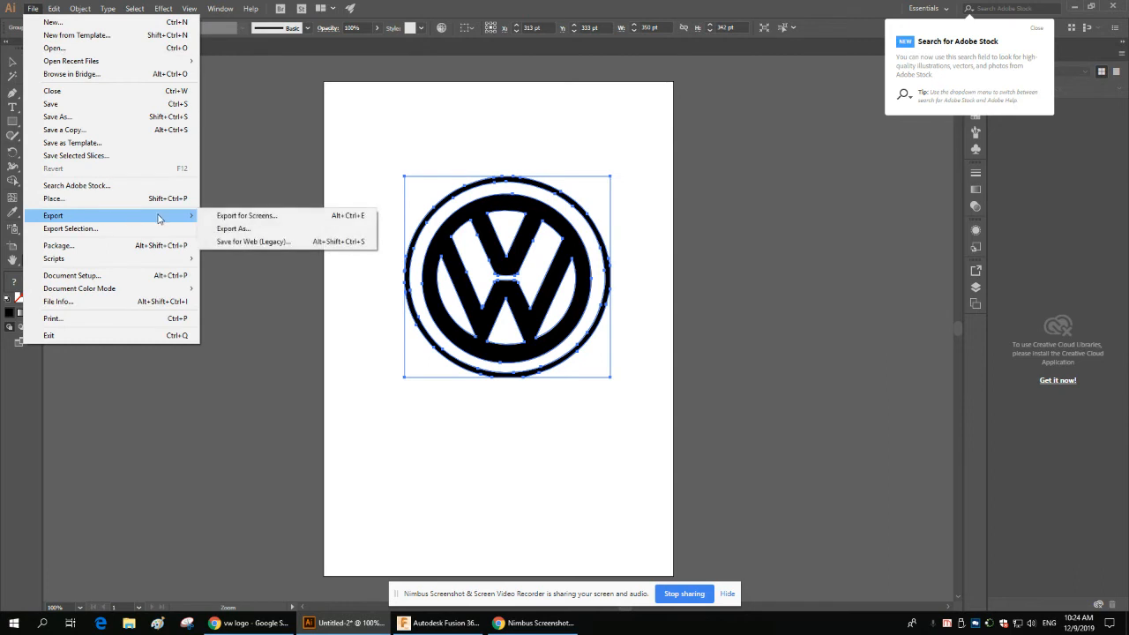
{"action": "left_click", "coordinate": [234, 229]}
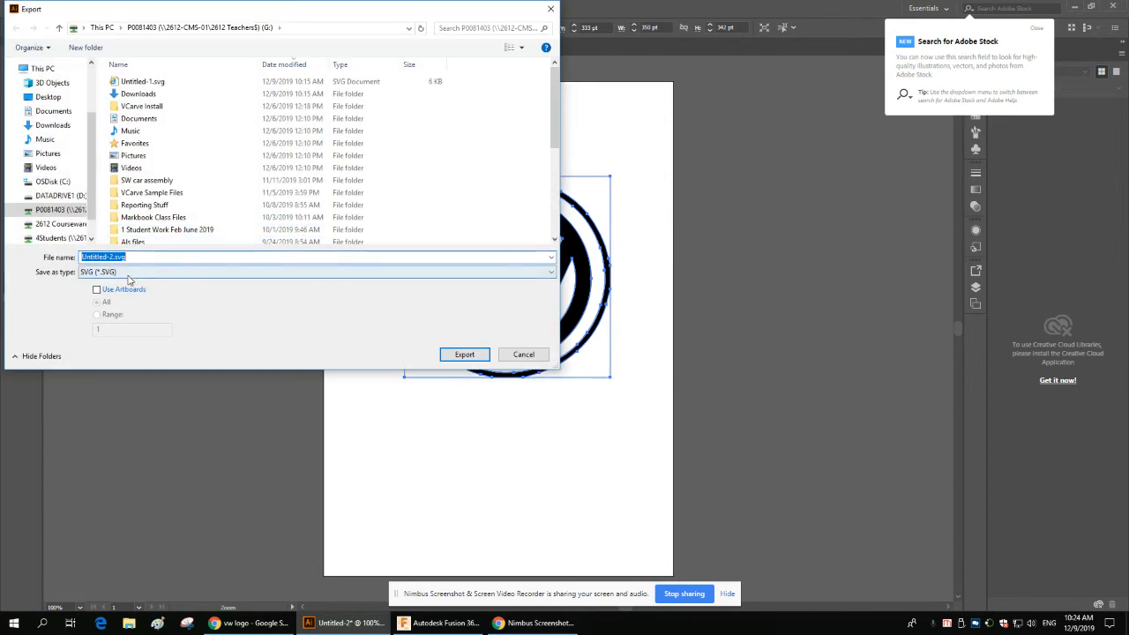
{"action": "left_click", "coordinate": [128, 275]}
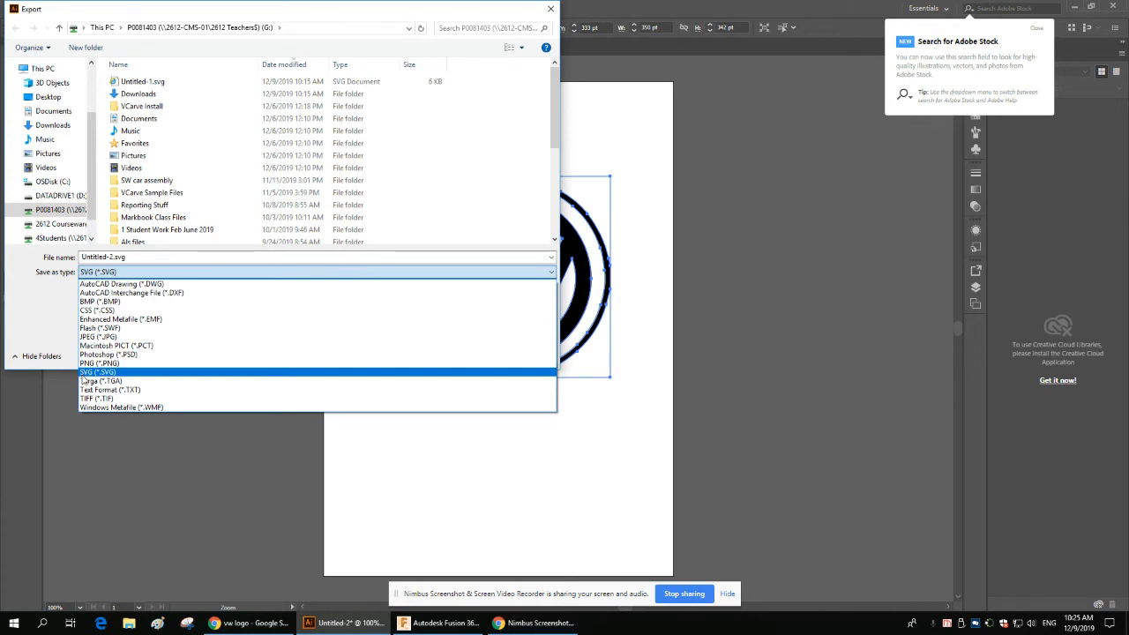
{"action": "left_click", "coordinate": [95, 373]}
{"action": "left_click_drag", "start_coordinate": [136, 257], "coordinate": [3, 252]}
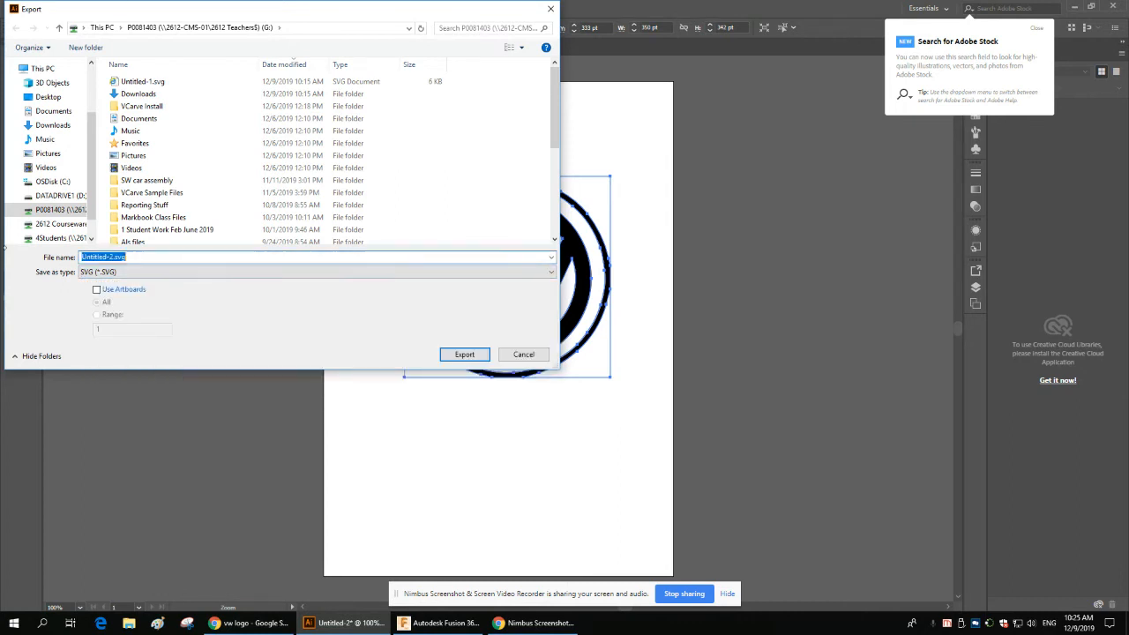
{"action": "type", "text": "fv"}
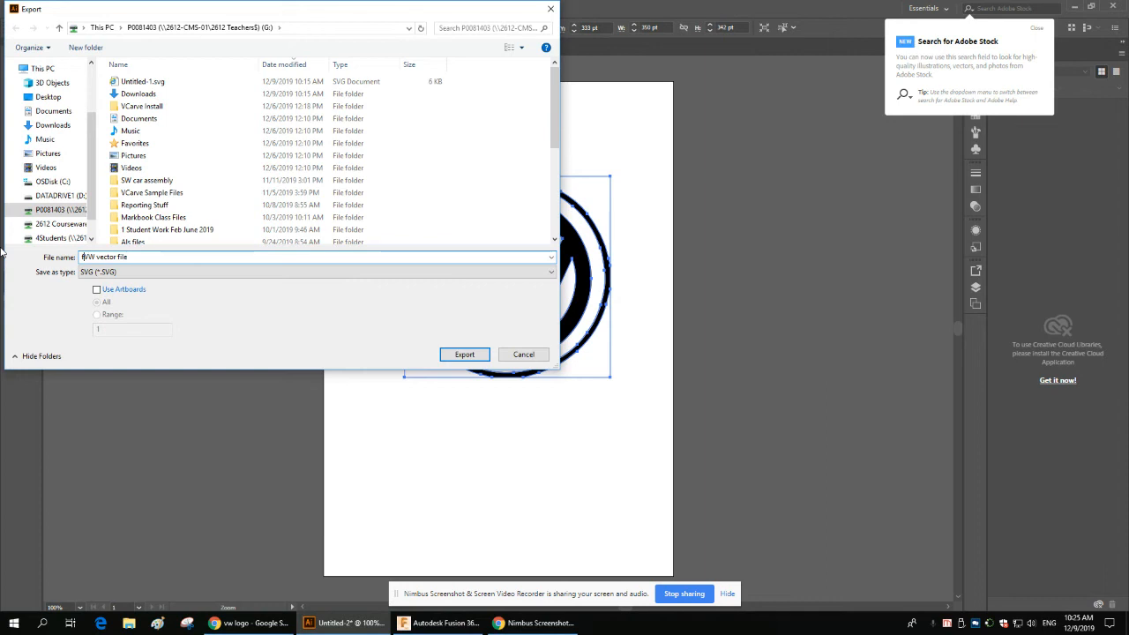
{"action": "key", "text": "Home"}
{"action": "key", "text": "Delete"}
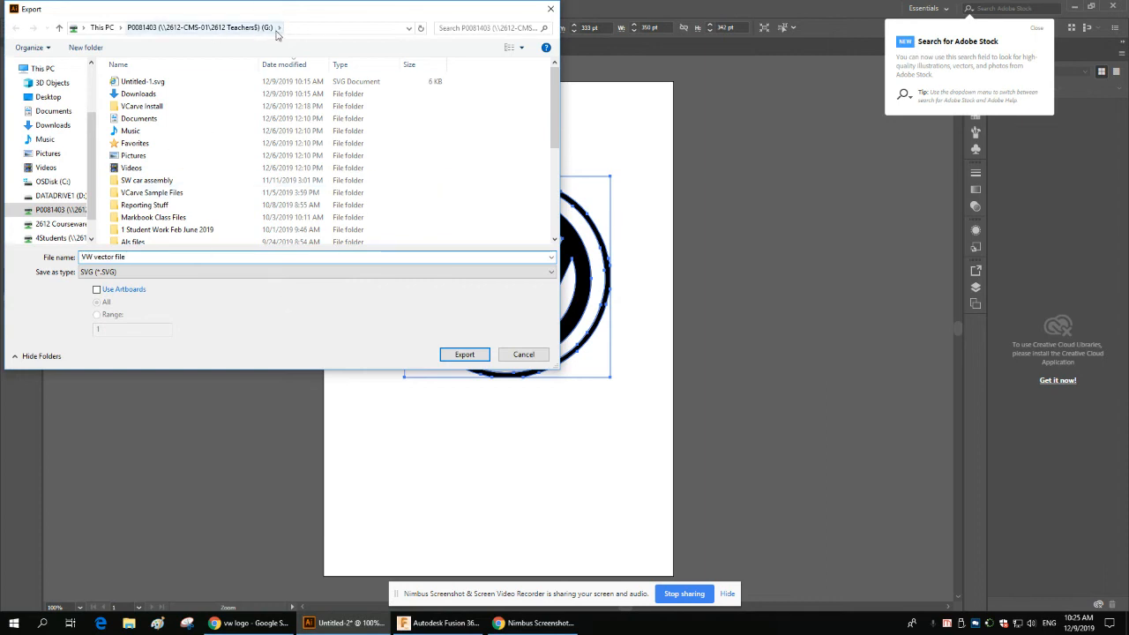
{"action": "left_click", "coordinate": [470, 356]}
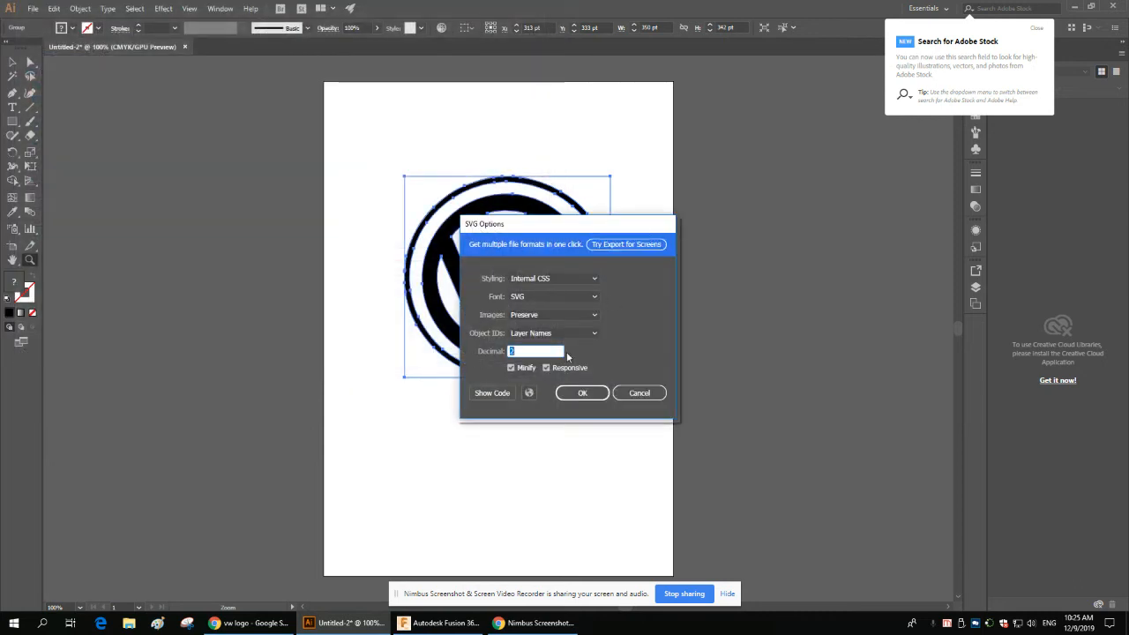
{"action": "left_click", "coordinate": [583, 394]}
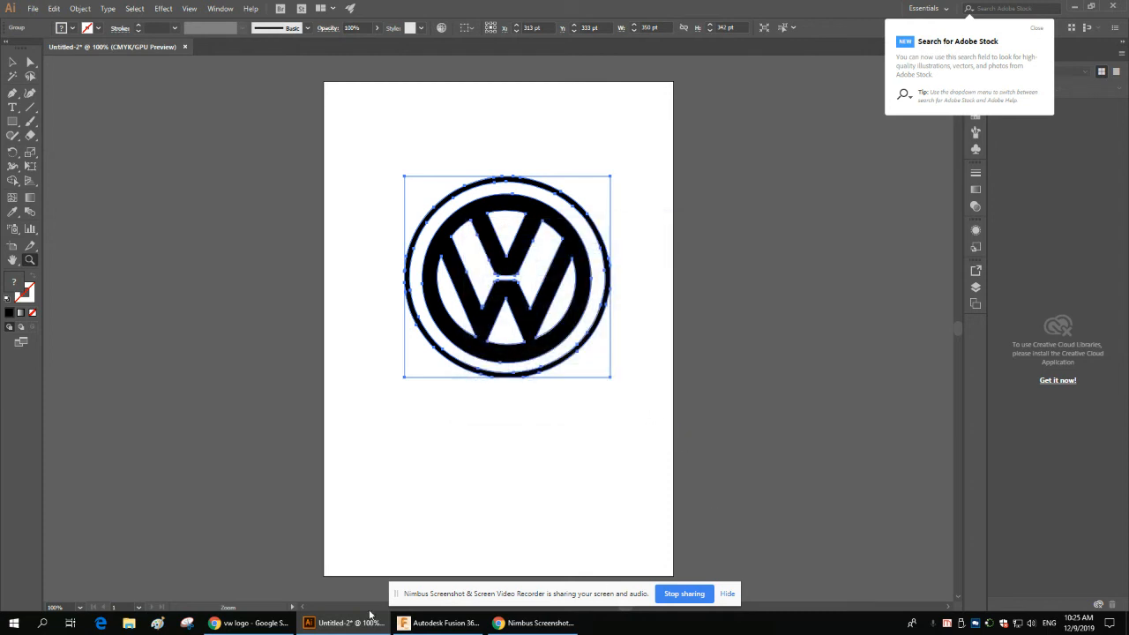
Switch to Fusion 360 and insert the SVG file VW vector file.svg on the block's large square right face
{"action": "left_click", "coordinate": [433, 626]}
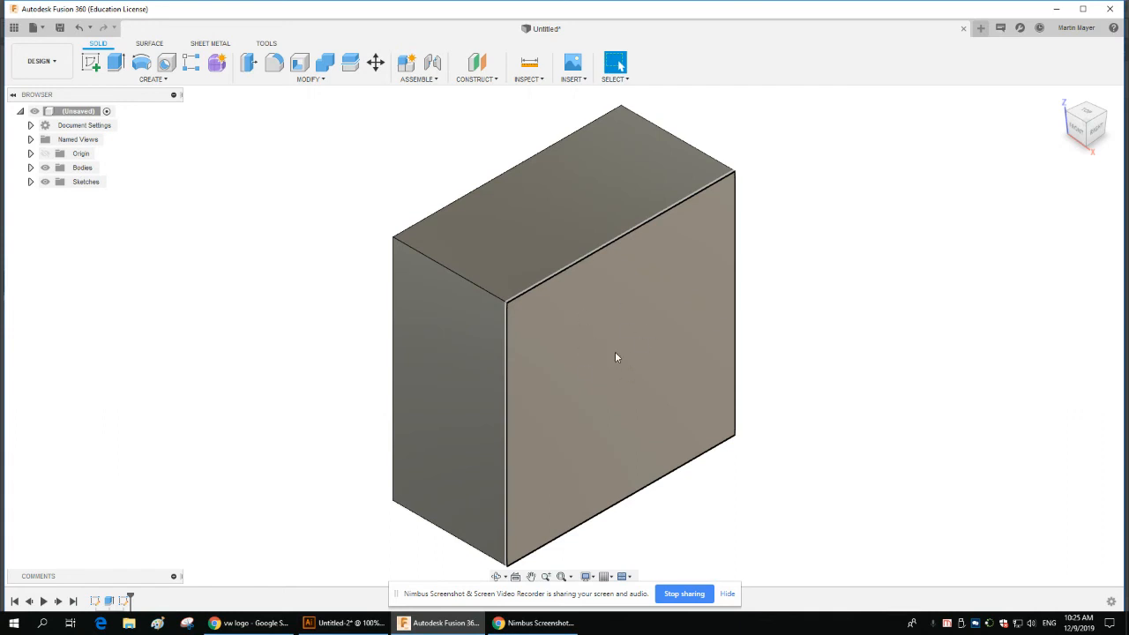
{"action": "left_click", "coordinate": [584, 79]}
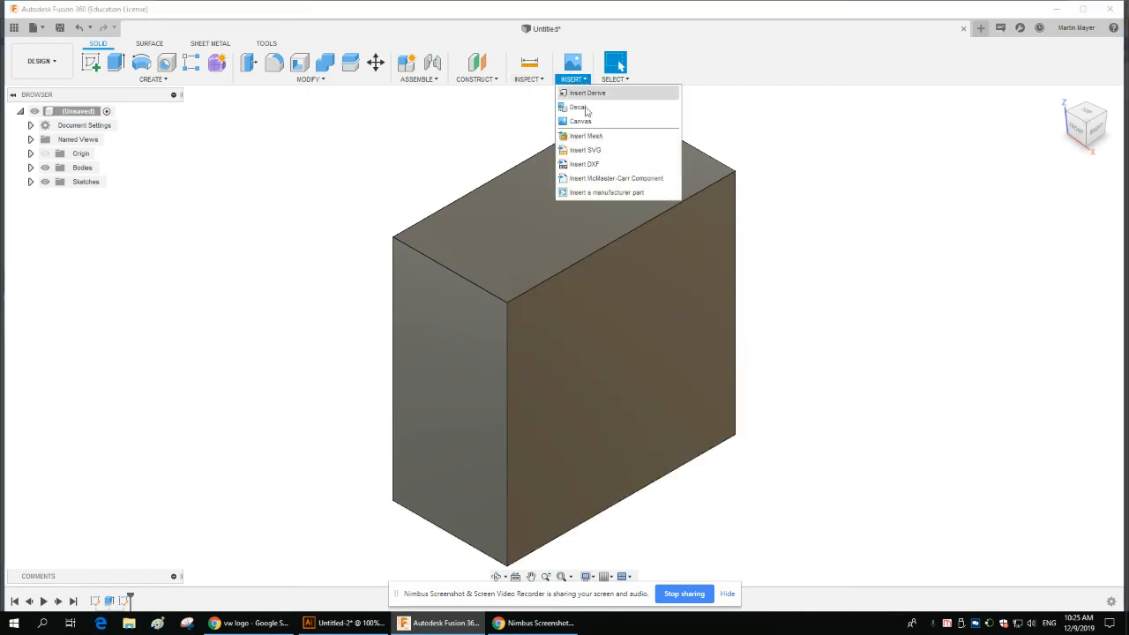
{"action": "left_click", "coordinate": [586, 152]}
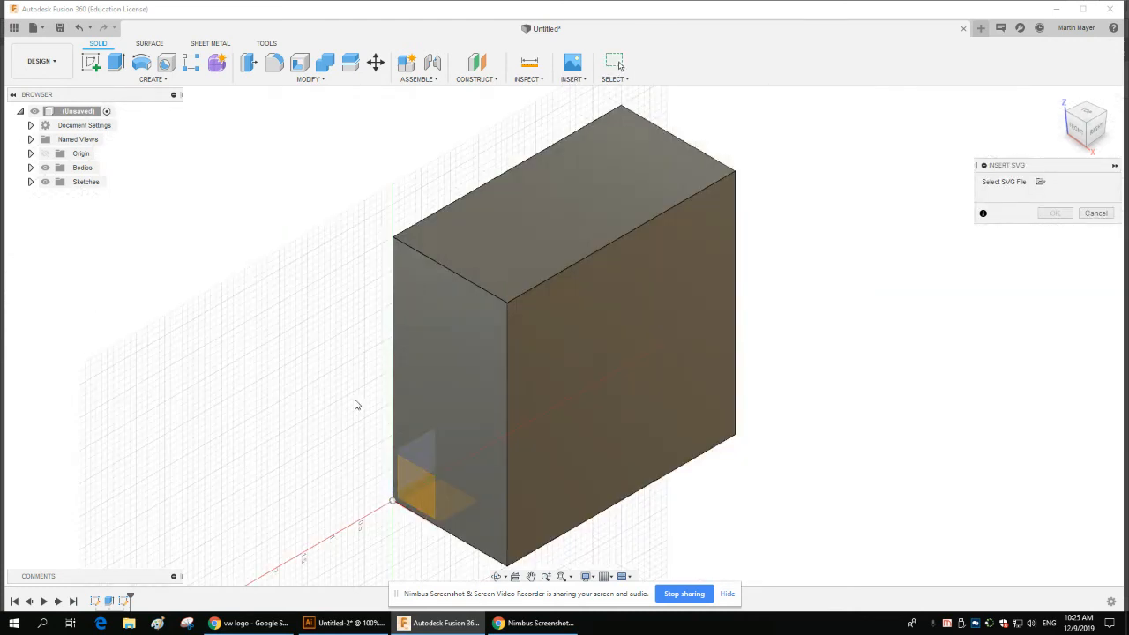
{"action": "left_click", "coordinate": [610, 353]}
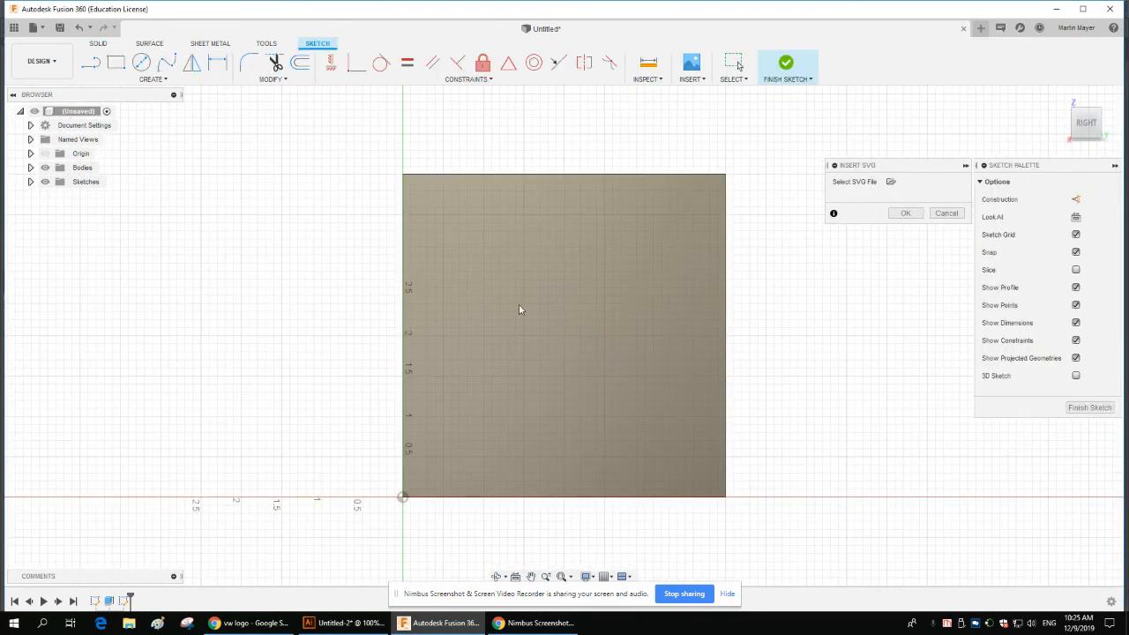
{"action": "mouse_move", "coordinate": [909, 171]}
{"action": "left_mouse_down"}
{"action": "mouse_move", "coordinate": [796, 232]}
{"action": "mouse_move", "coordinate": [868, 228]}
{"action": "left_mouse_up"}
{"action": "left_click", "coordinate": [850, 237]}
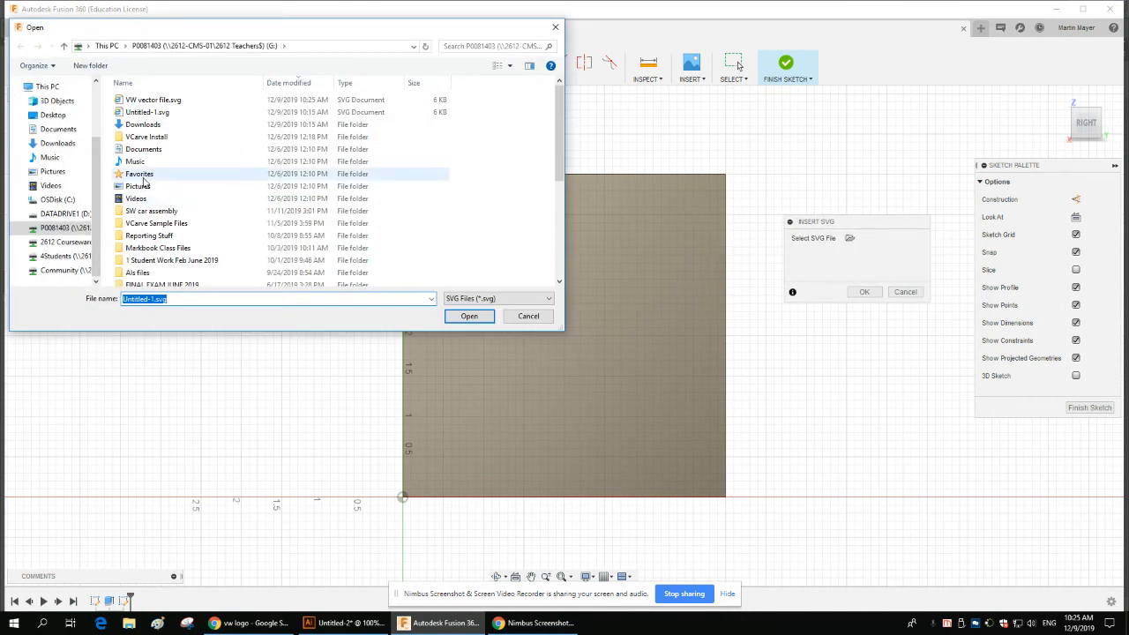
{"action": "left_click", "coordinate": [132, 102]}
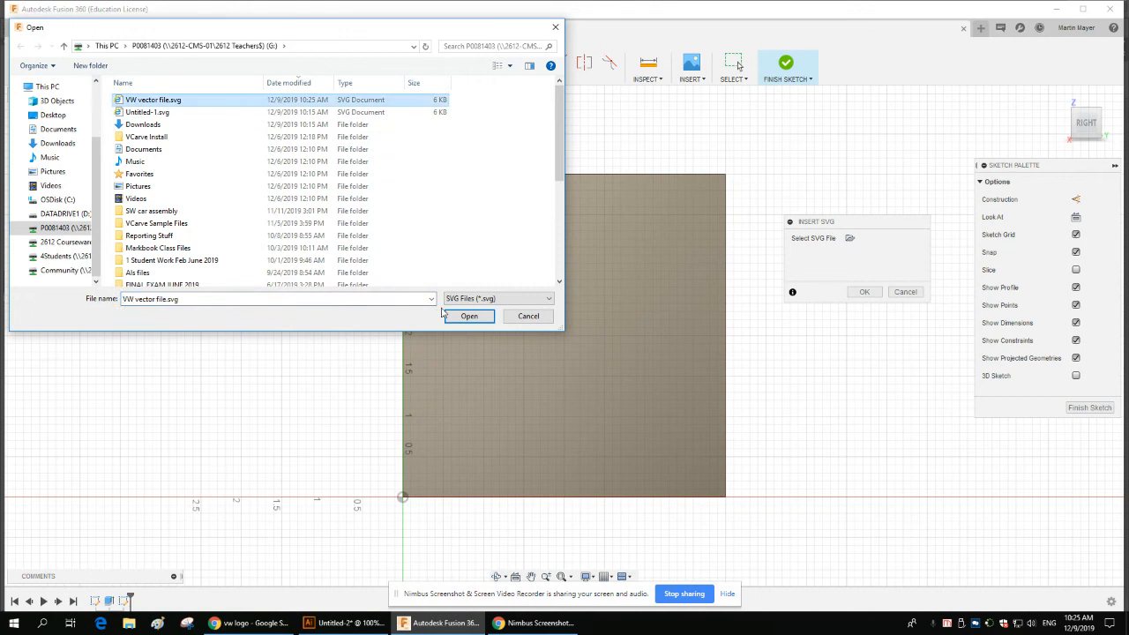
{"action": "left_click", "coordinate": [469, 316]}
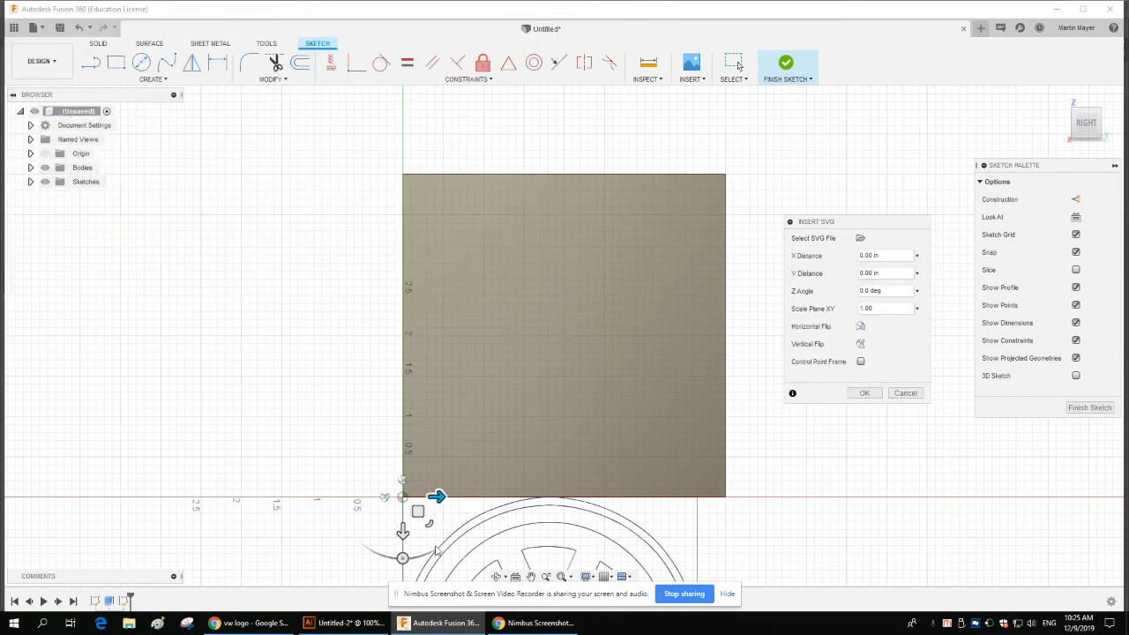
Move the inserted VW logo up onto the square face so it fits within its edges, and finish the sketch
{"action": "mouse_move", "coordinate": [418, 512]}
{"action": "left_mouse_down"}
{"action": "mouse_move", "coordinate": [433, 280]}
{"action": "mouse_move", "coordinate": [411, 217]}
{"action": "mouse_move", "coordinate": [427, 210]}
{"action": "left_mouse_up"}
{"action": "left_click", "coordinate": [864, 393]}
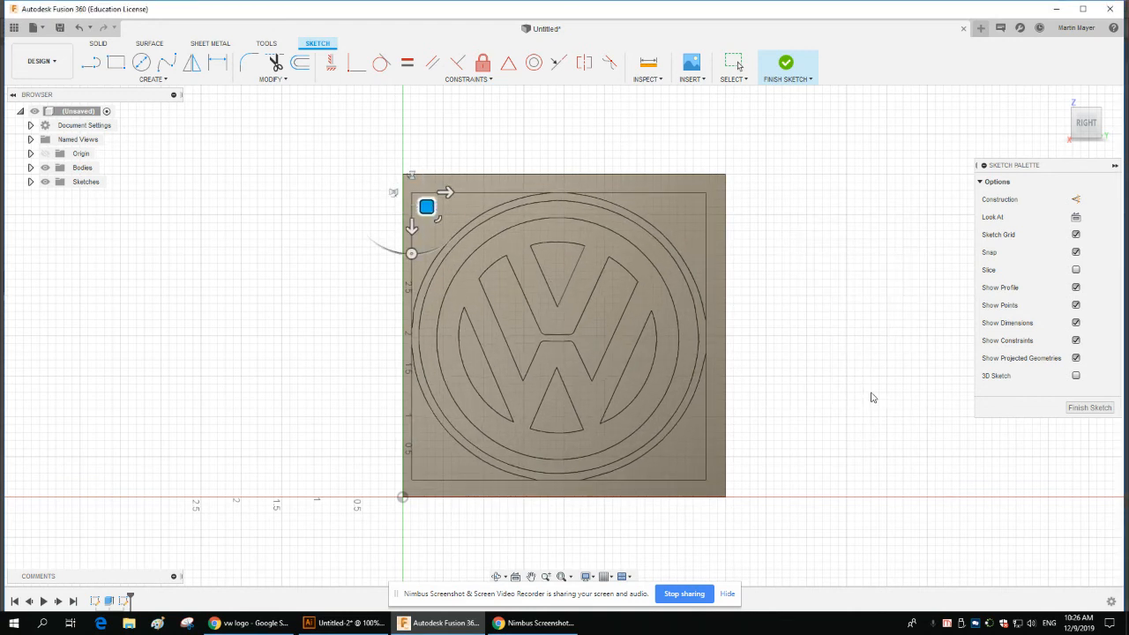
{"action": "left_click", "coordinate": [1089, 408]}
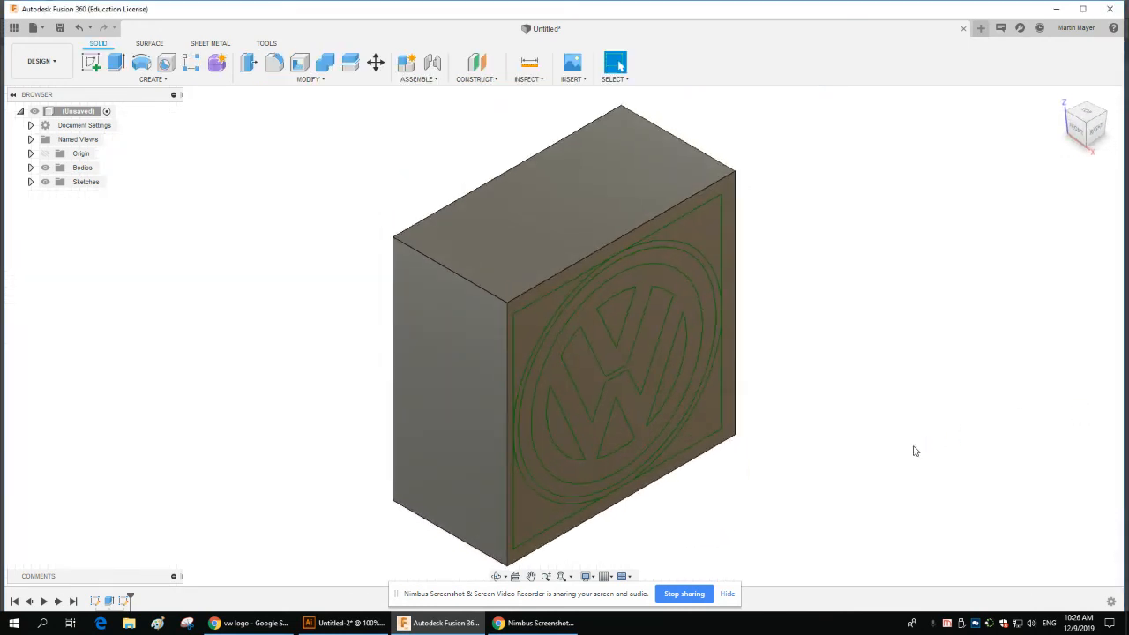
Extrude the inner ring and VW letters profile a short distance outward from the block's face
{"action": "left_click", "coordinate": [604, 349]}
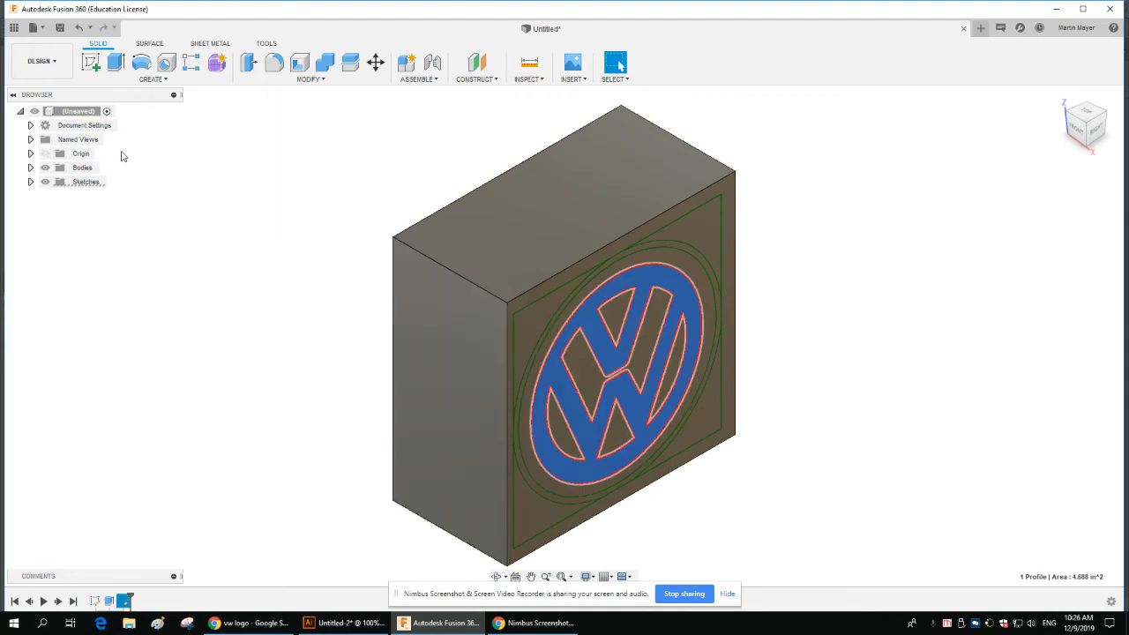
{"action": "left_click", "coordinate": [114, 61]}
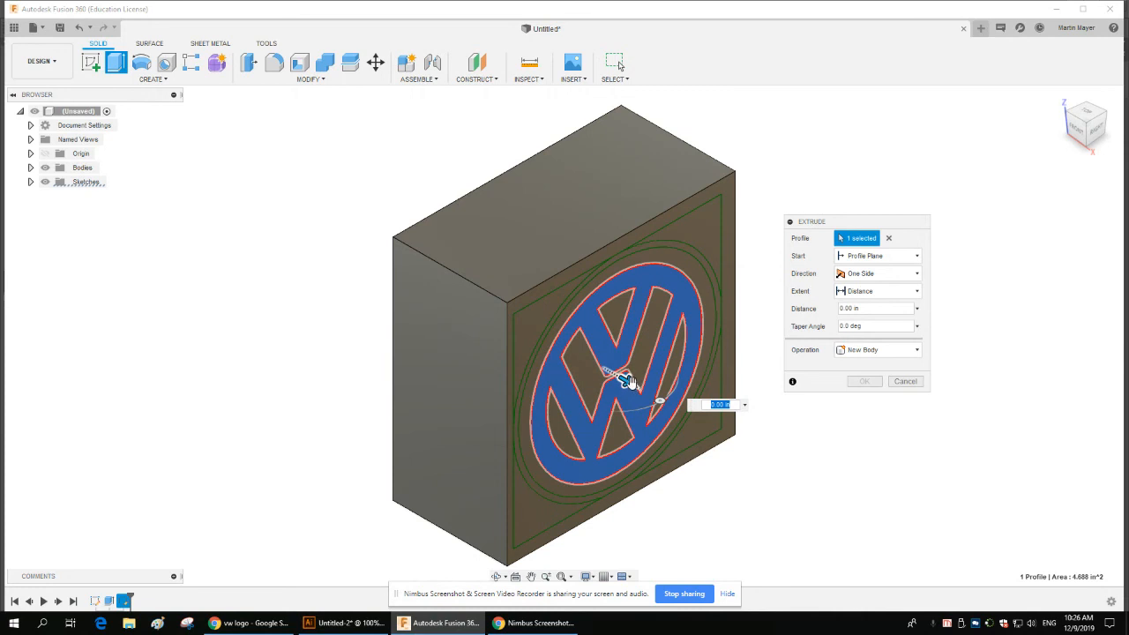
{"action": "left_click_drag", "start_coordinate": [625, 380], "coordinate": [637, 388]}
{"action": "double_click", "coordinate": [731, 412]}
{"action": "left_click", "coordinate": [865, 381]}
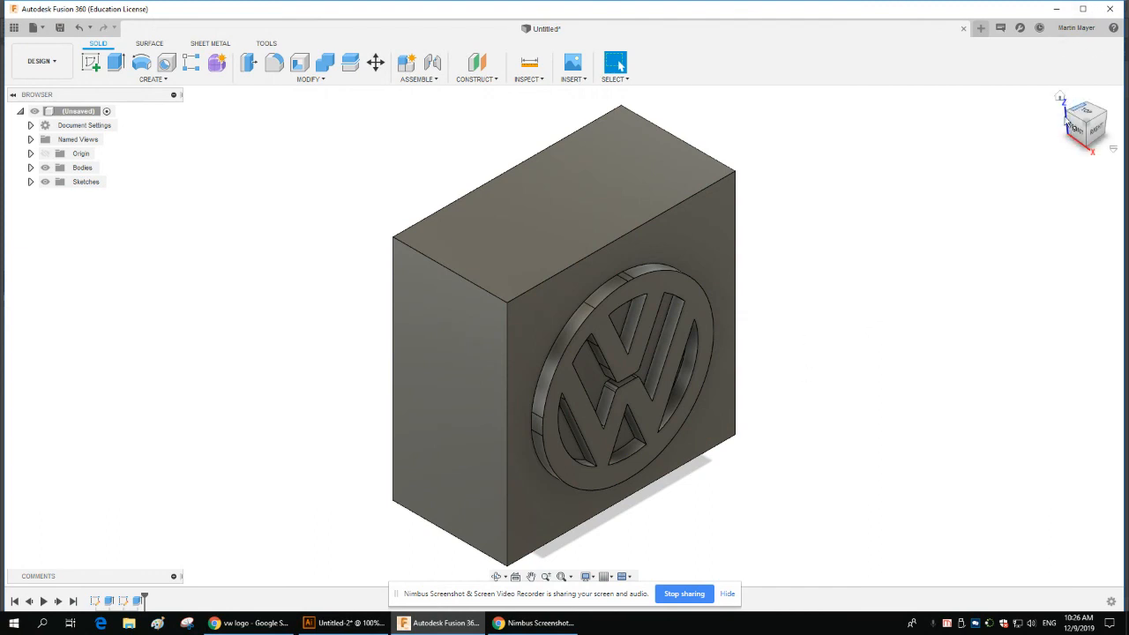
{"action": "mouse_move", "coordinate": [1097, 133]}
{"action": "left_mouse_down"}
{"action": "mouse_move", "coordinate": [1084, 109]}
{"action": "mouse_move", "coordinate": [1048, 113]}
{"action": "mouse_move", "coordinate": [1015, 61]}
{"action": "mouse_move", "coordinate": [940, 338]}
{"action": "left_mouse_up"}
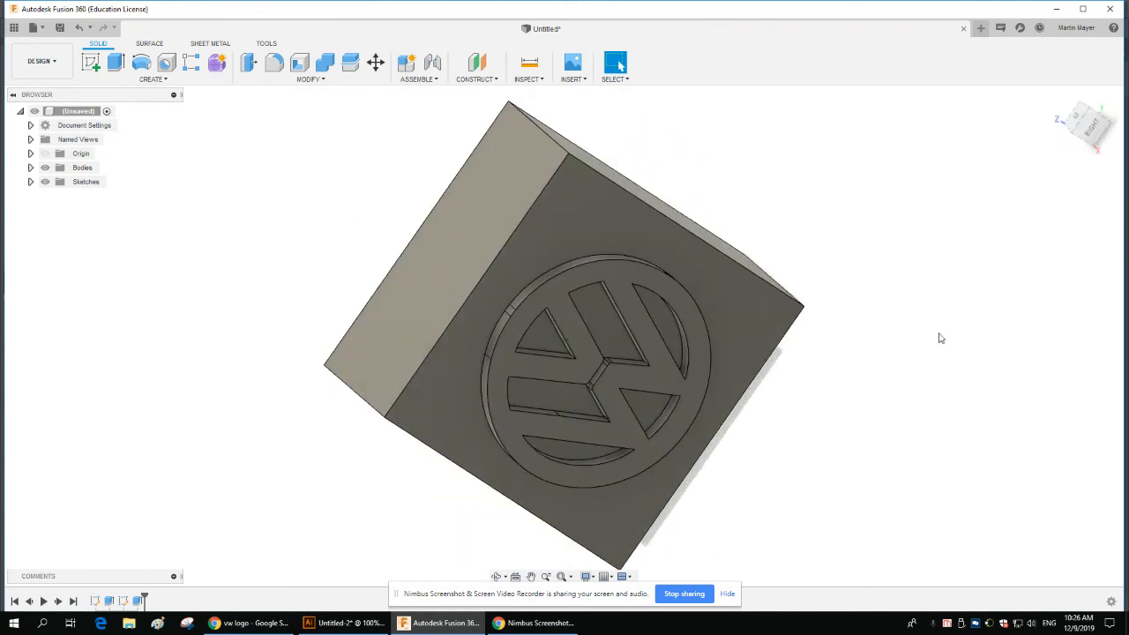
Revisit the source VW logo in the Chrome image search, and examine the traced logo in Illustrator
{"action": "left_click", "coordinate": [248, 623]}
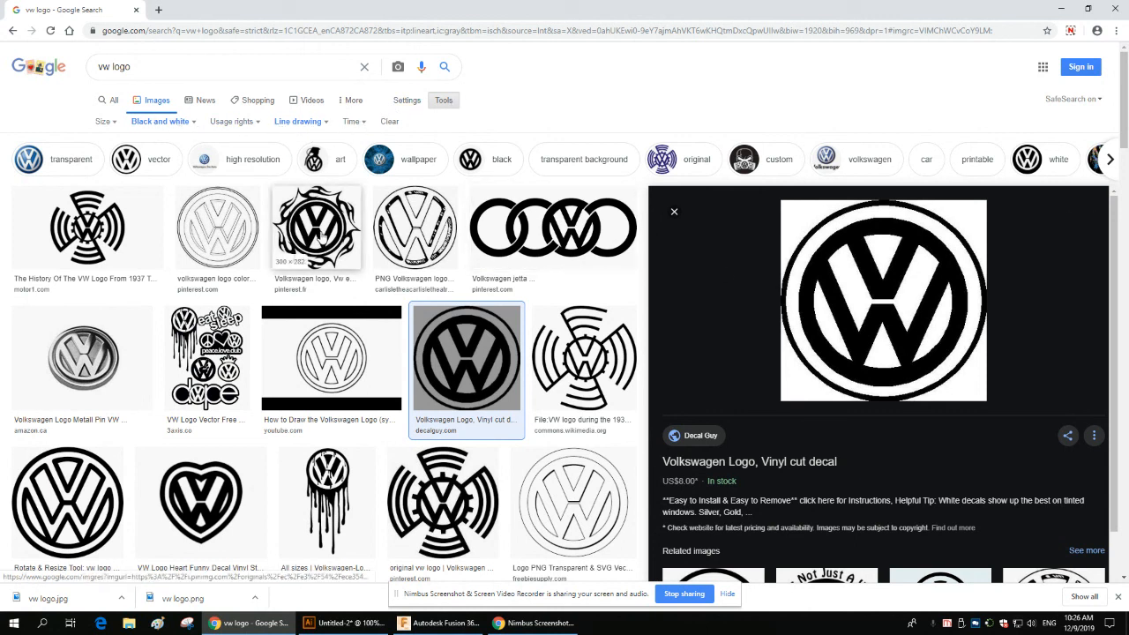
{"action": "left_click", "coordinate": [346, 623]}
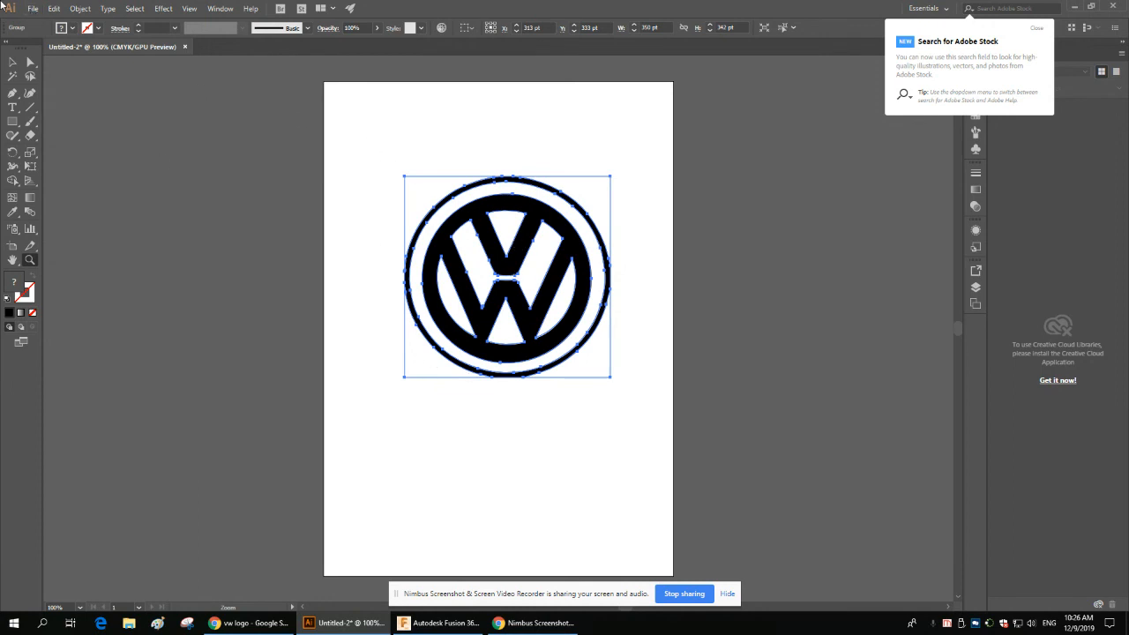
{"action": "left_click", "coordinate": [33, 8]}
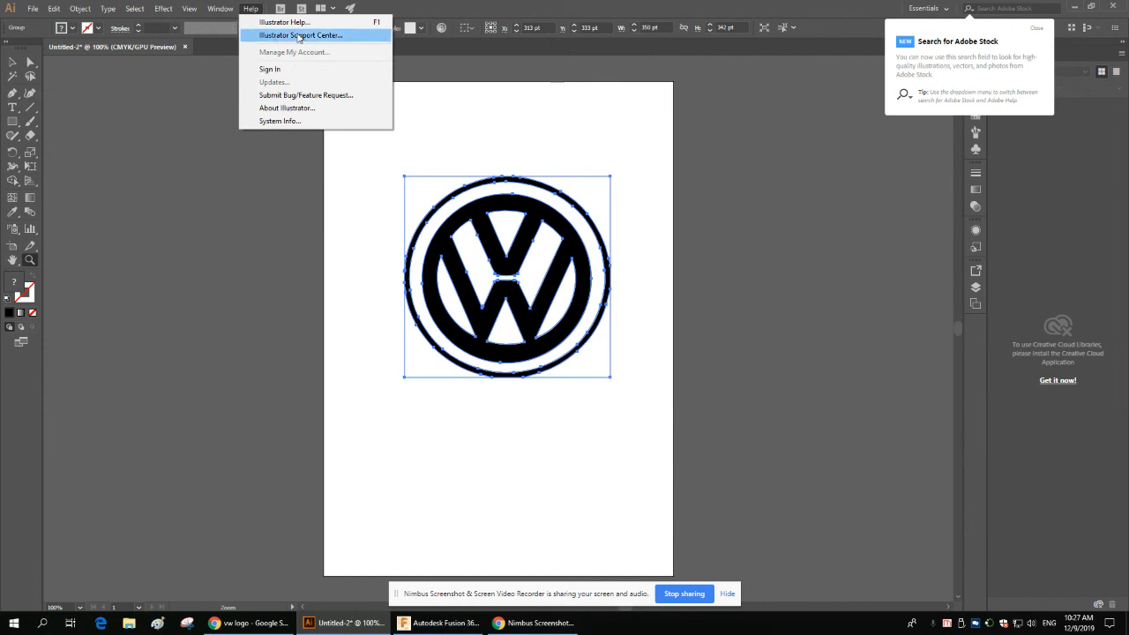
{"action": "left_click", "coordinate": [467, 66]}
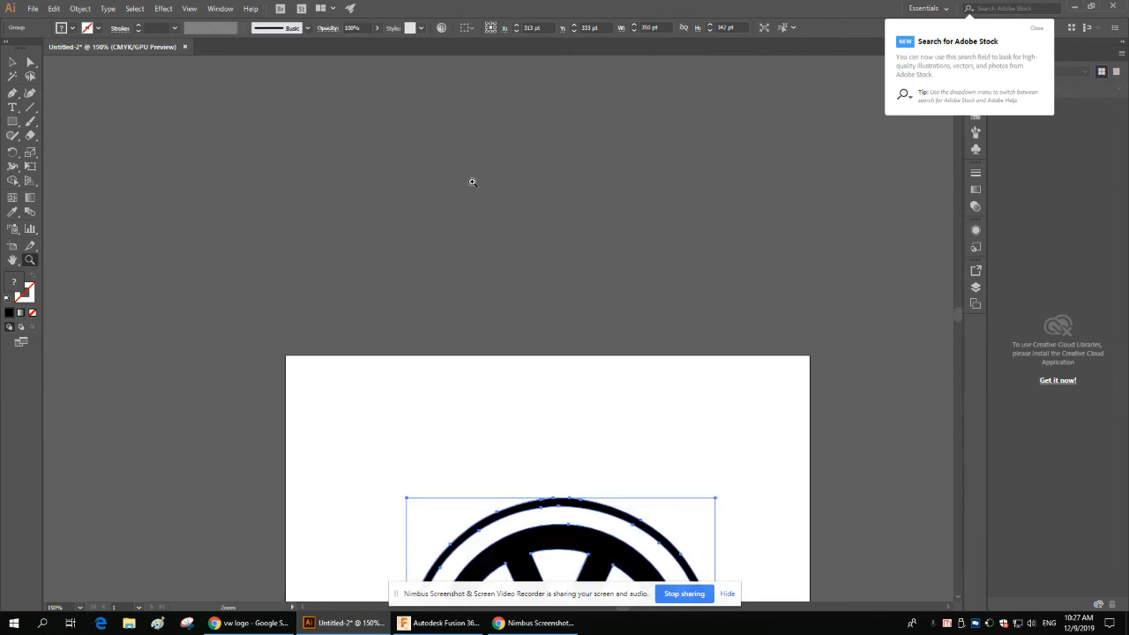
{"action": "scroll", "coordinate": [446, 401], "scroll_direction": "down", "scroll_amount": 1}
{"action": "scroll", "coordinate": [445, 408], "scroll_direction": "down", "scroll_amount": 5}
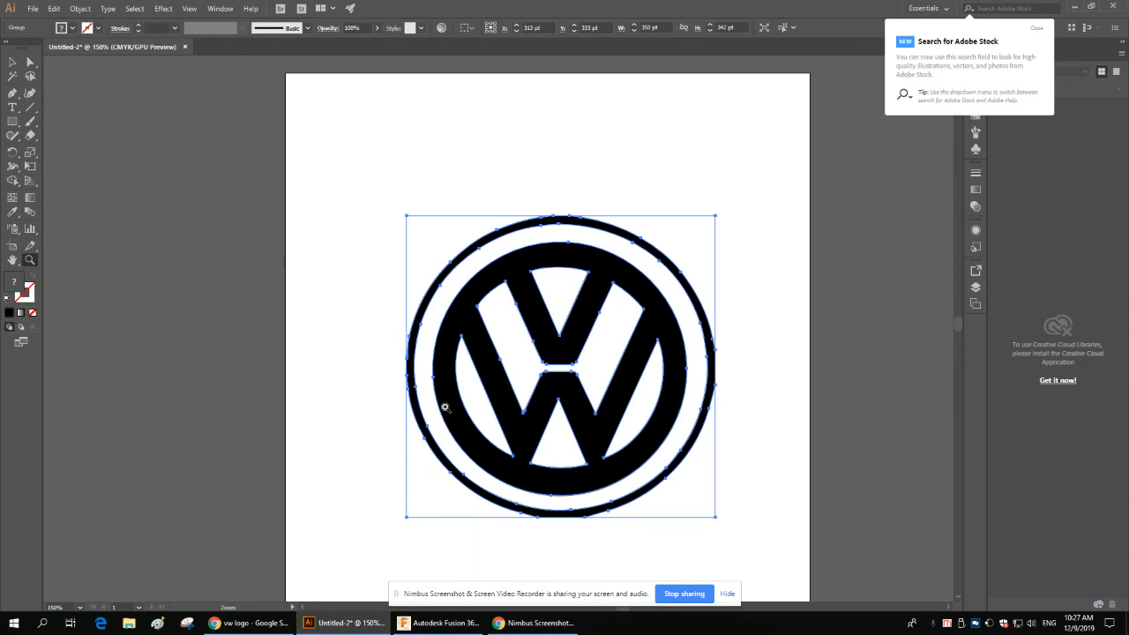
Review the file formats offered for exporting the traced logo, including SVG, and leave without exporting
{"action": "left_click", "coordinate": [32, 9]}
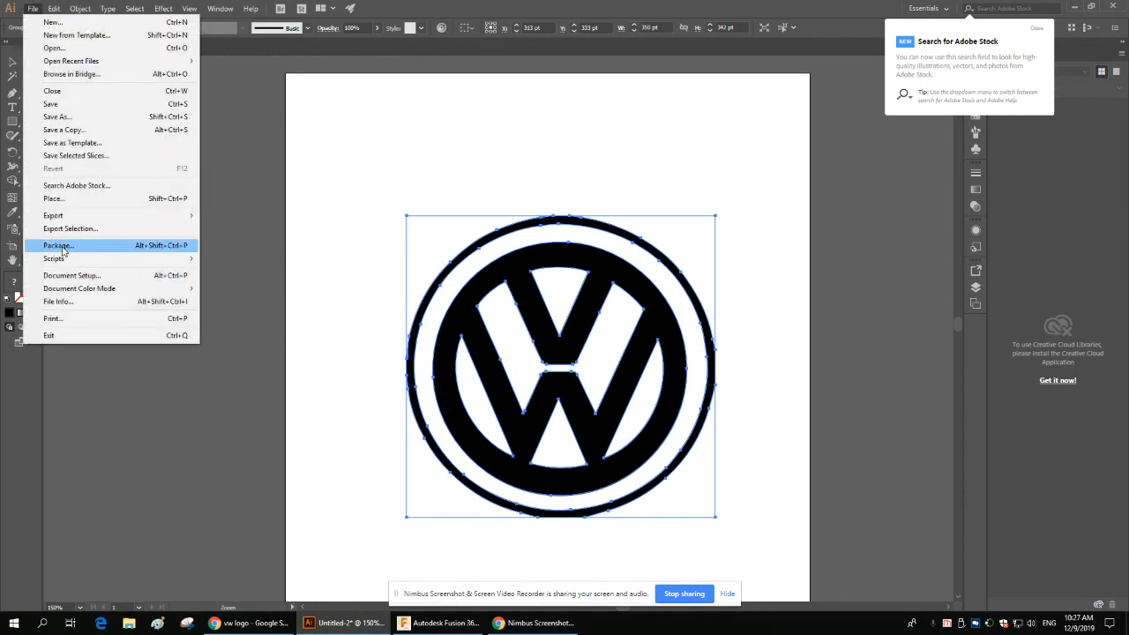
{"action": "mouse_move", "coordinate": [77, 214]}
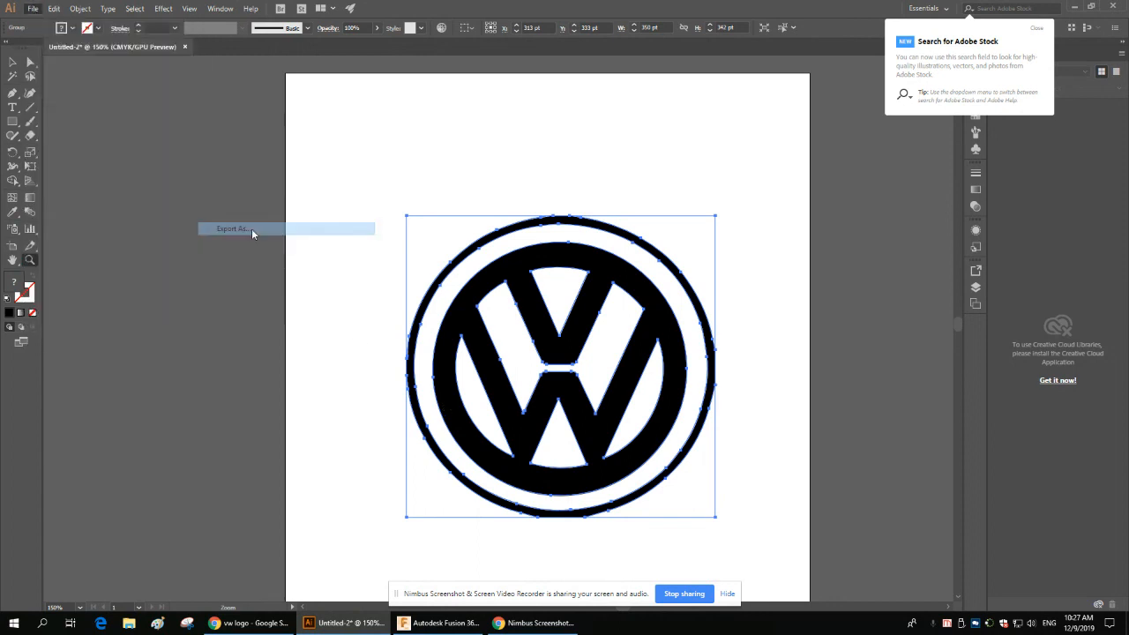
{"action": "left_click", "coordinate": [249, 230]}
{"action": "left_click", "coordinate": [124, 273]}
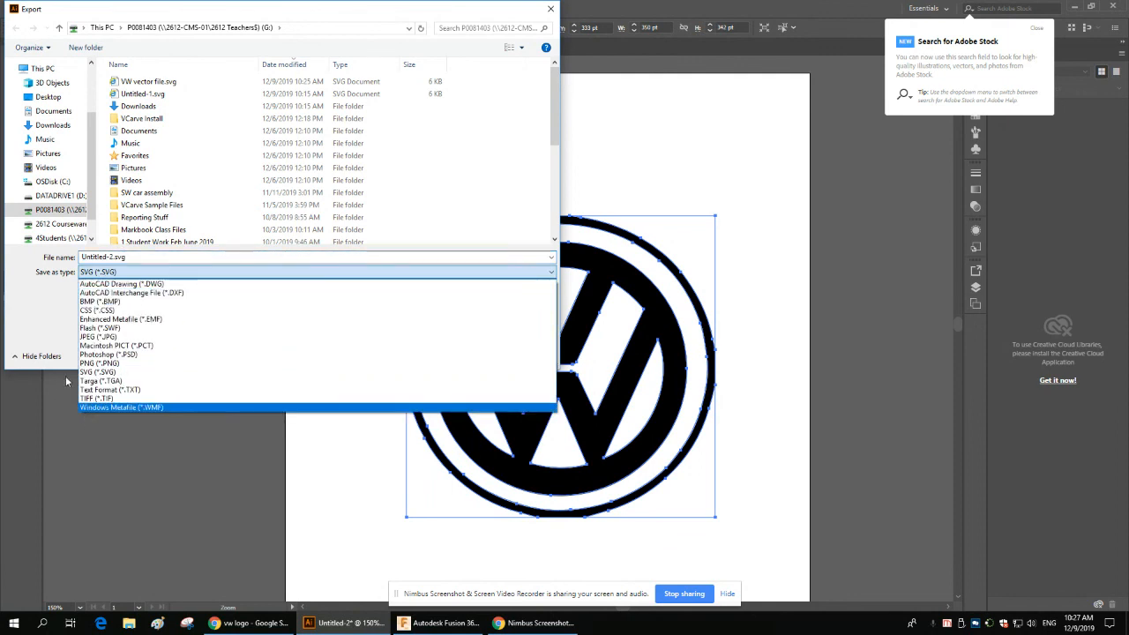
{"action": "left_click", "coordinate": [659, 182]}
{"action": "left_click", "coordinate": [526, 355]}
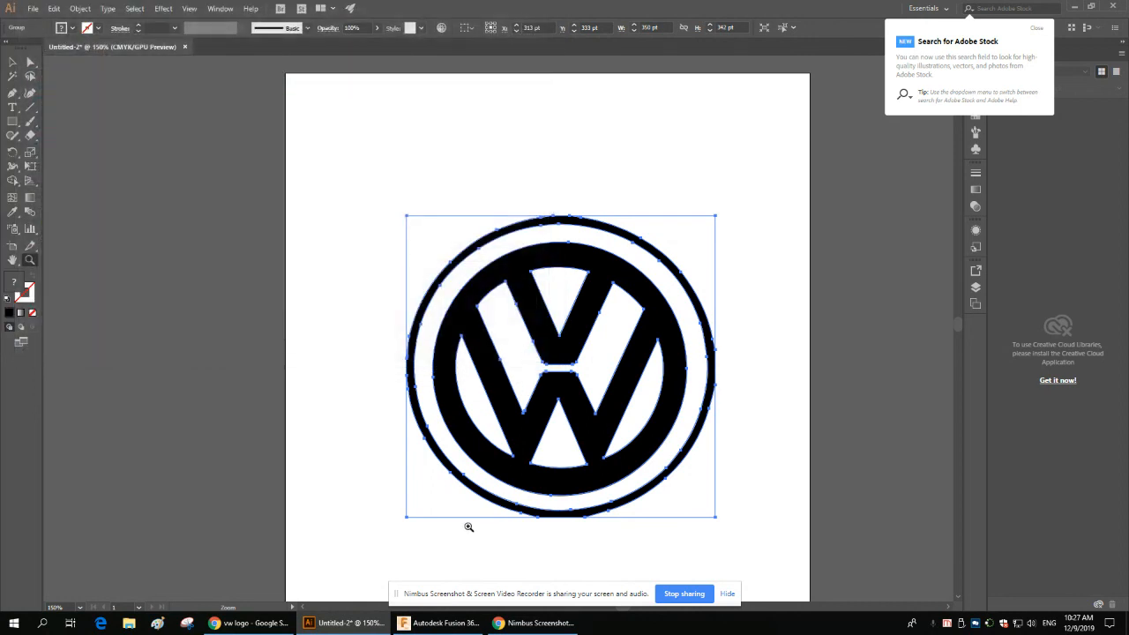
Switch back to Fusion 360 and view the available insert options, including the SVG import
{"action": "left_click", "coordinate": [436, 623]}
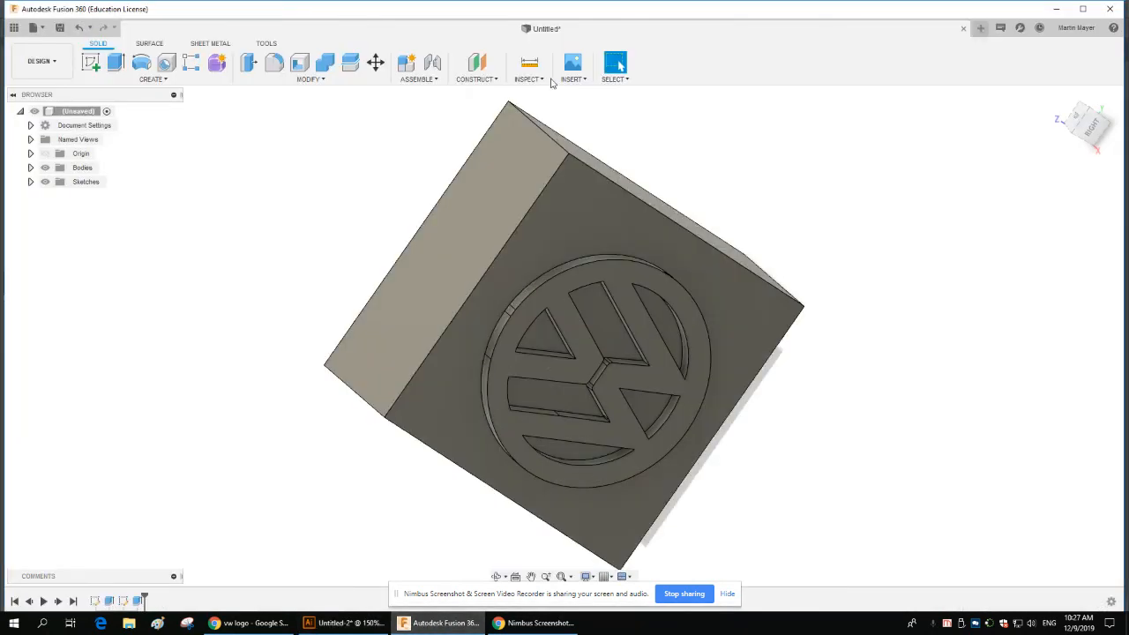
{"action": "left_click", "coordinate": [588, 81]}
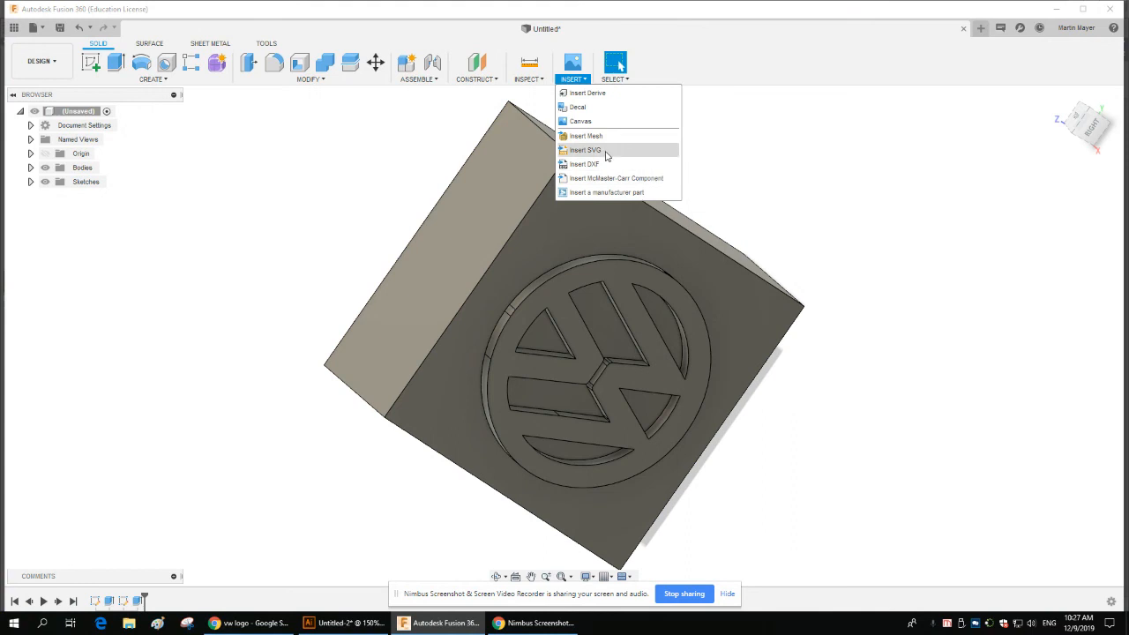